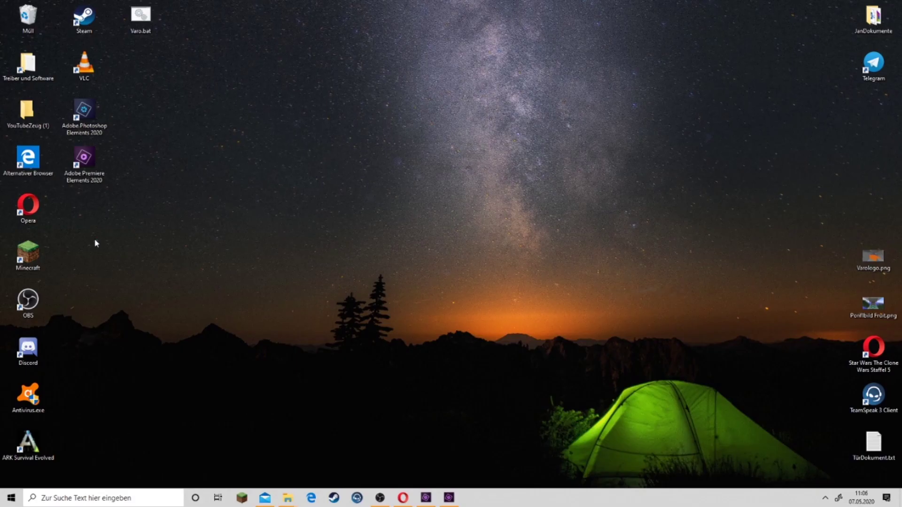
# Select and deselect the Adobe Elements desktop shortcuts and rearrange items on the desktop
pyautogui.moveTo(134, 242); pyautogui.dragTo(76, 113)
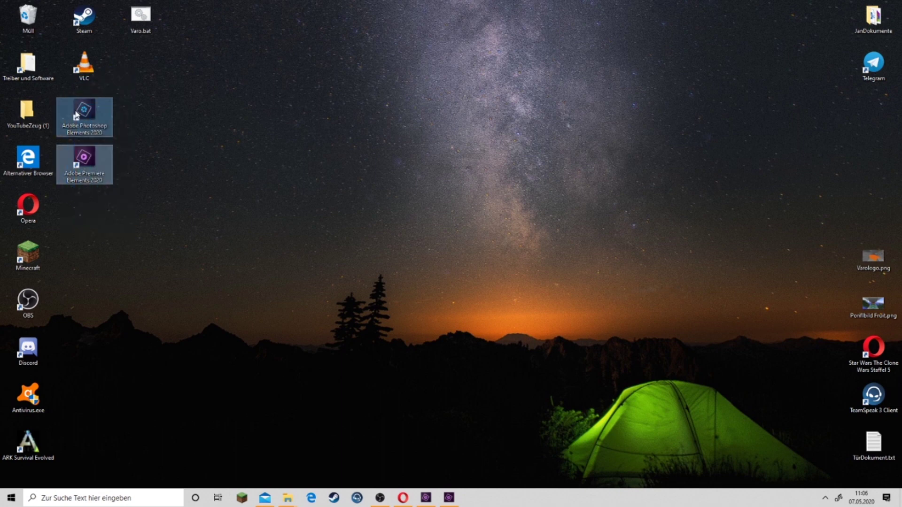
pyautogui.click(265, 250)
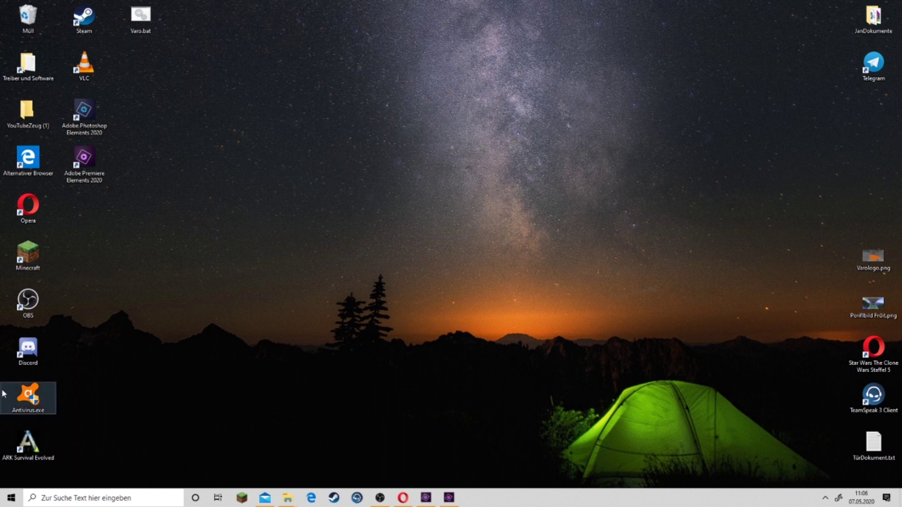
pyautogui.moveTo(629, 337); pyautogui.dragTo(459, 238)
pyautogui.moveTo(638, 445); pyautogui.dragTo(417, 268)
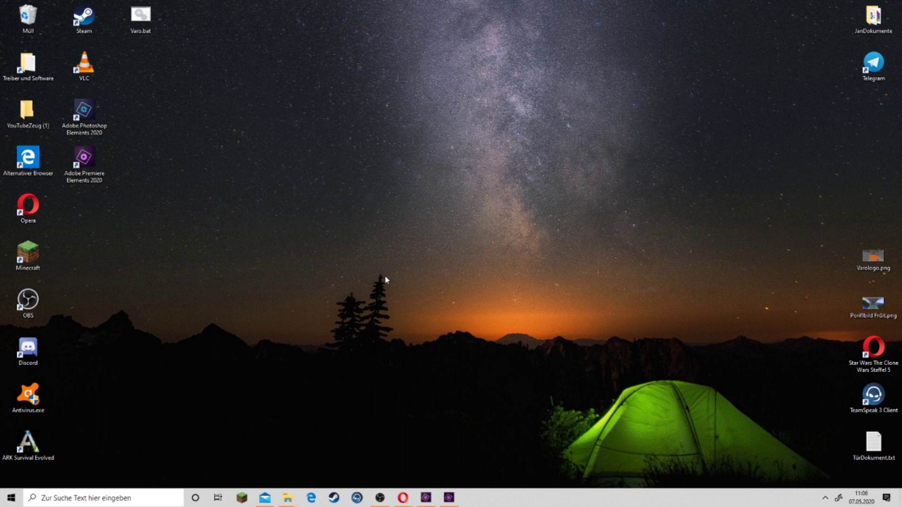
pyautogui.moveTo(426, 201)
pyautogui.mouseDown()
pyautogui.moveTo(108, 434)
pyautogui.moveTo(668, 102)
pyautogui.moveTo(243, 378)
pyautogui.mouseUp()
# Bring up the Minecraft project and play the clip from its start, pausing at 00;00;26;09
pyautogui.click(454, 503)
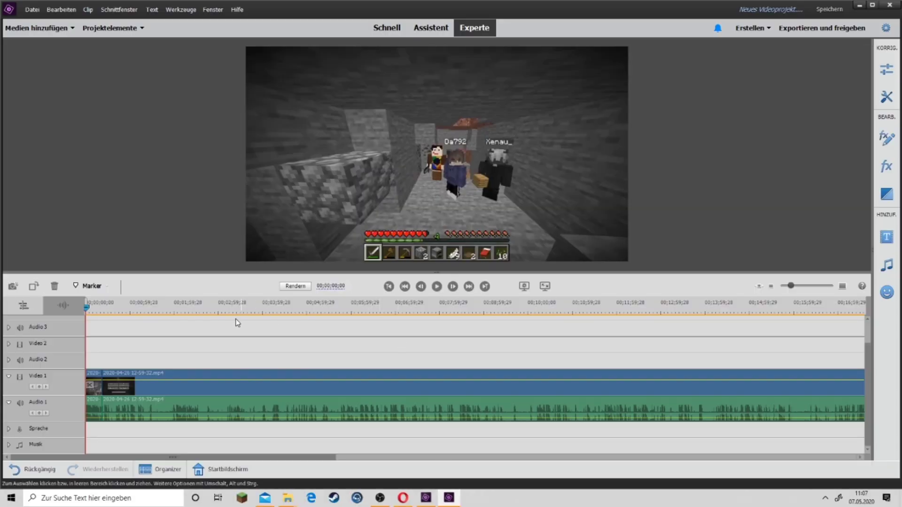
pyautogui.moveTo(149, 317); pyautogui.dragTo(163, 329)
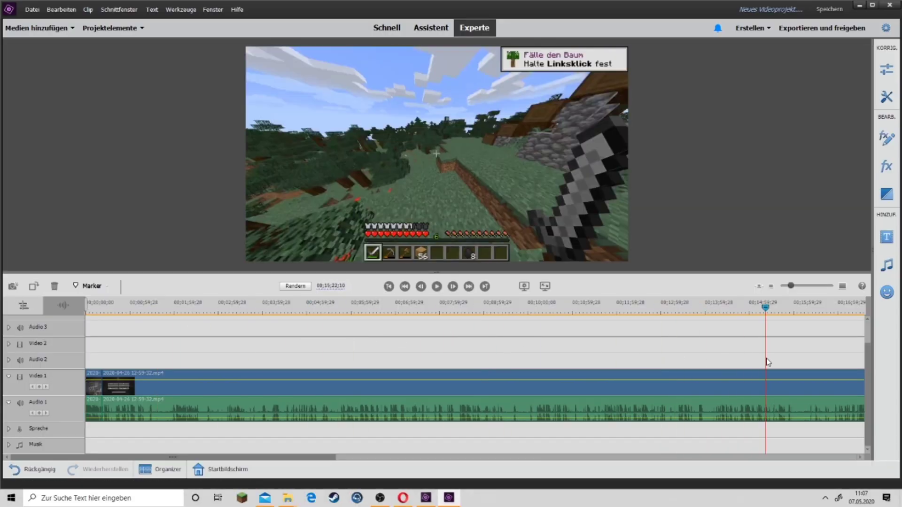
pyautogui.press('Home')
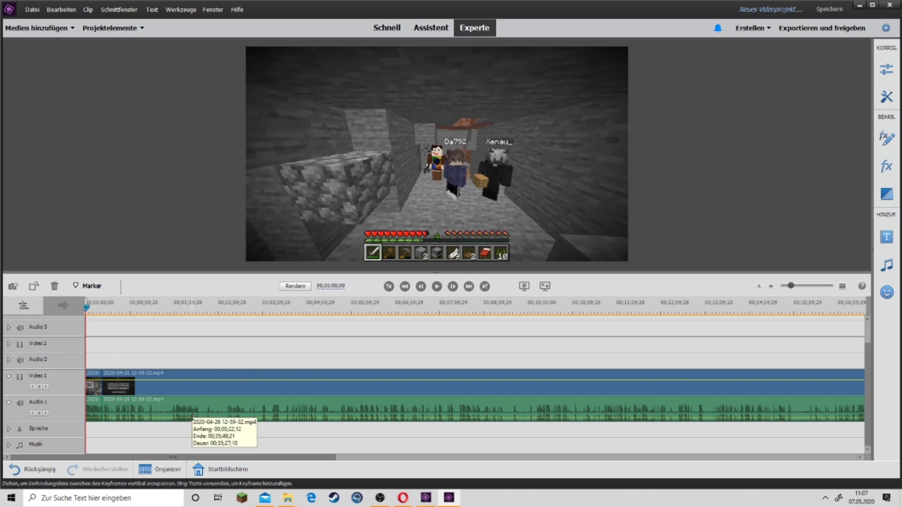
pyautogui.click(192, 416)
pyautogui.click(437, 286)
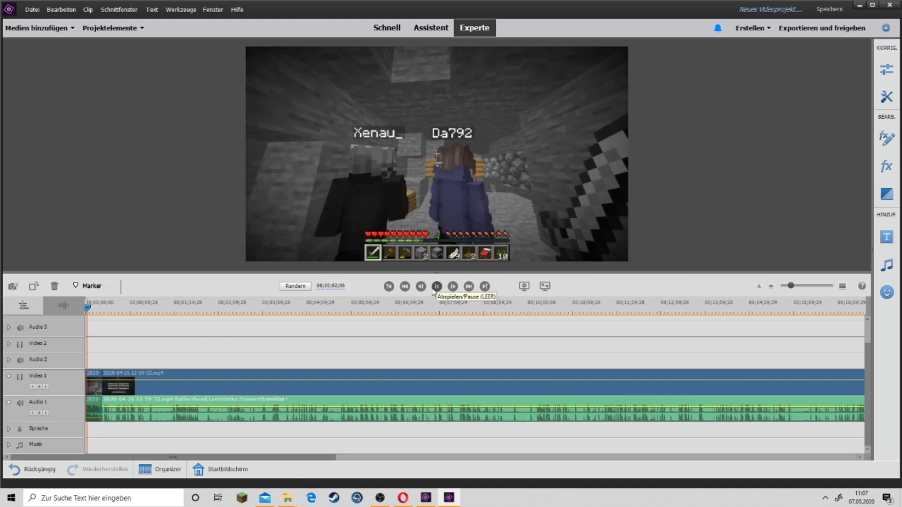
pyautogui.click(436, 287)
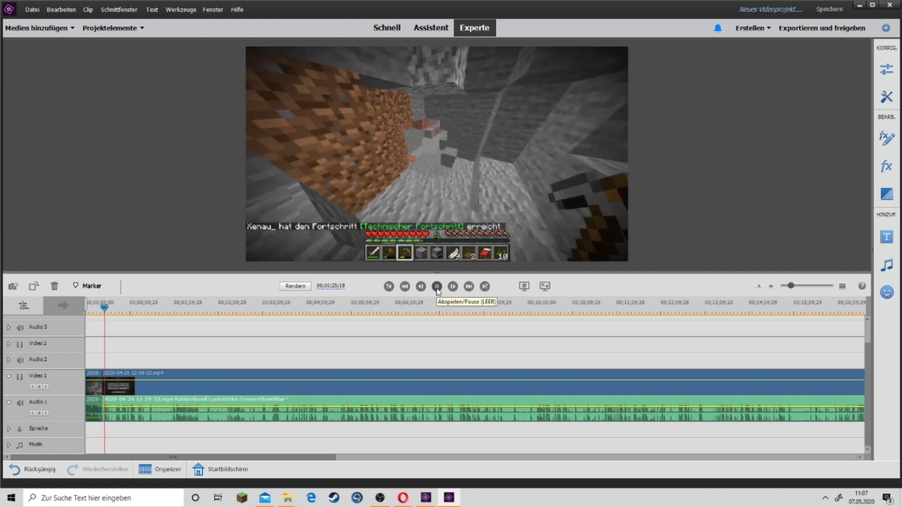
pyautogui.click(437, 287)
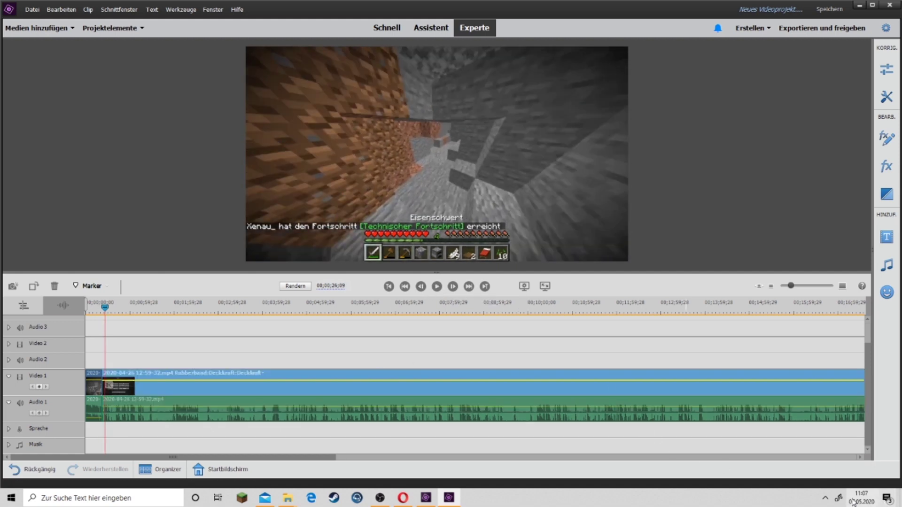
# Check the speaker volume control, then zoom the timeline in
pyautogui.click(825, 498)
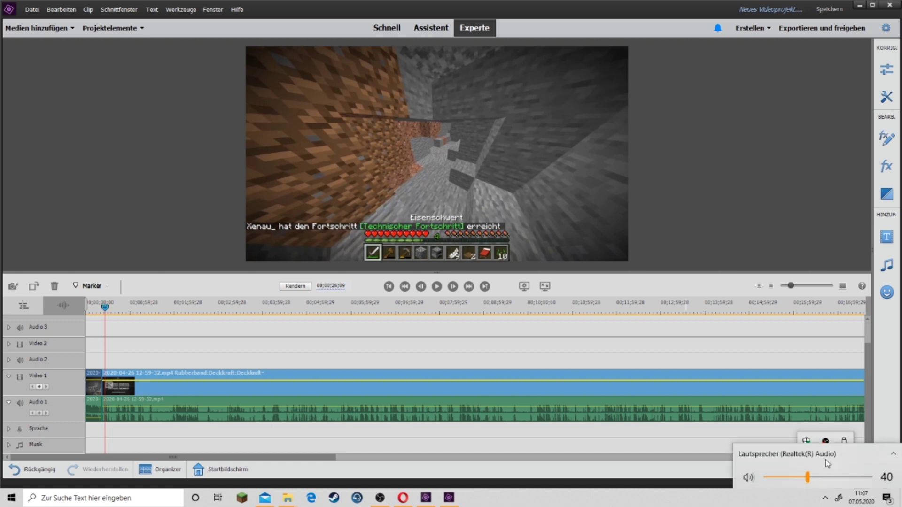
pyautogui.click(705, 487)
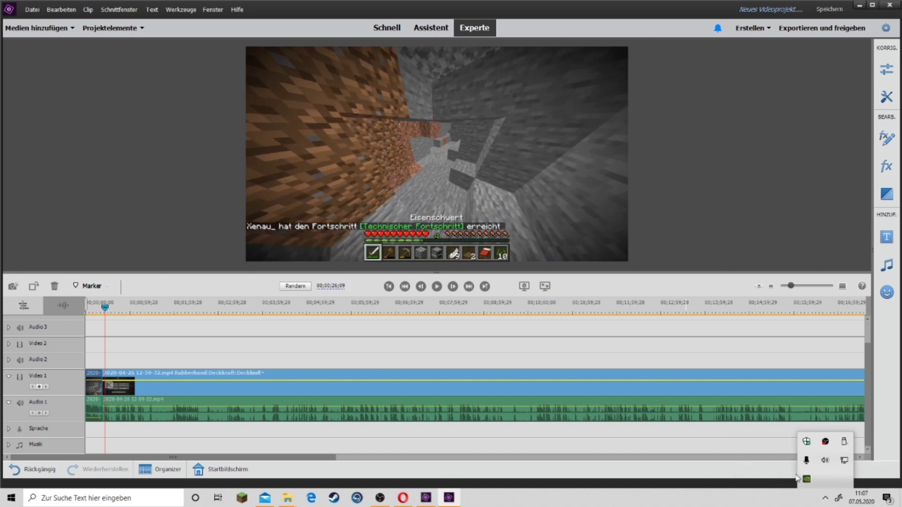
pyautogui.hscroll(3, 753, 438)
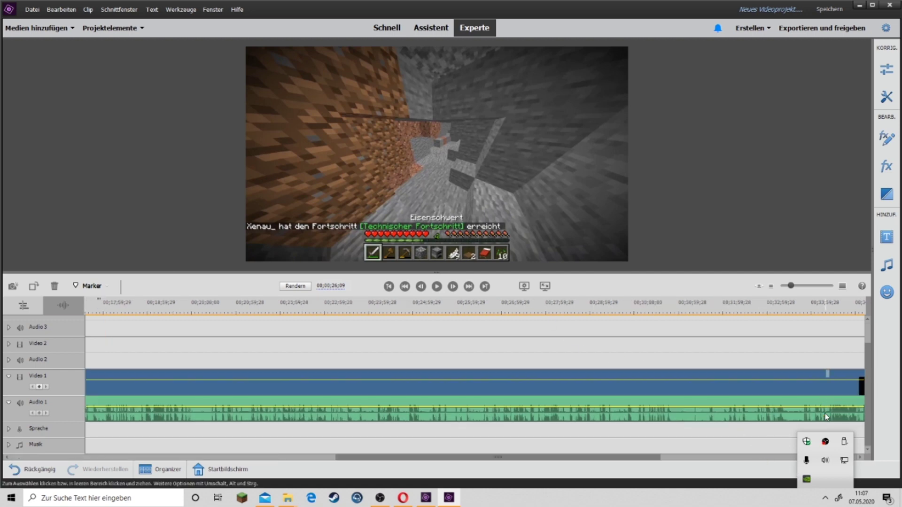
pyautogui.click(828, 495)
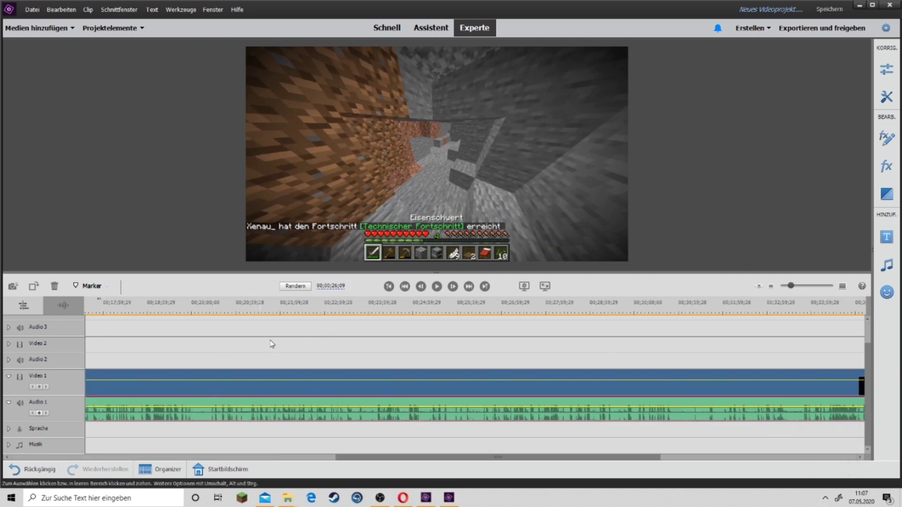
pyautogui.scroll(-2, 797, 289)
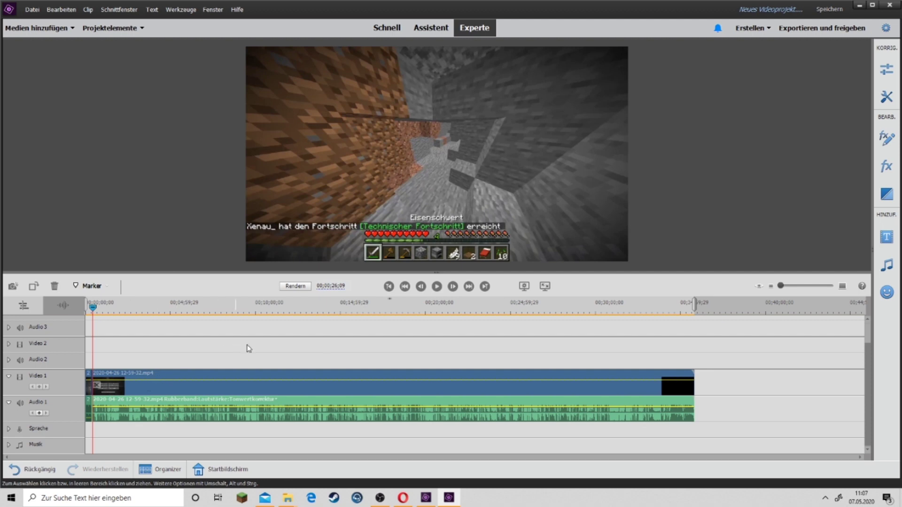
pyautogui.scroll(3, 796, 290)
pyautogui.scroll(1, 796, 291)
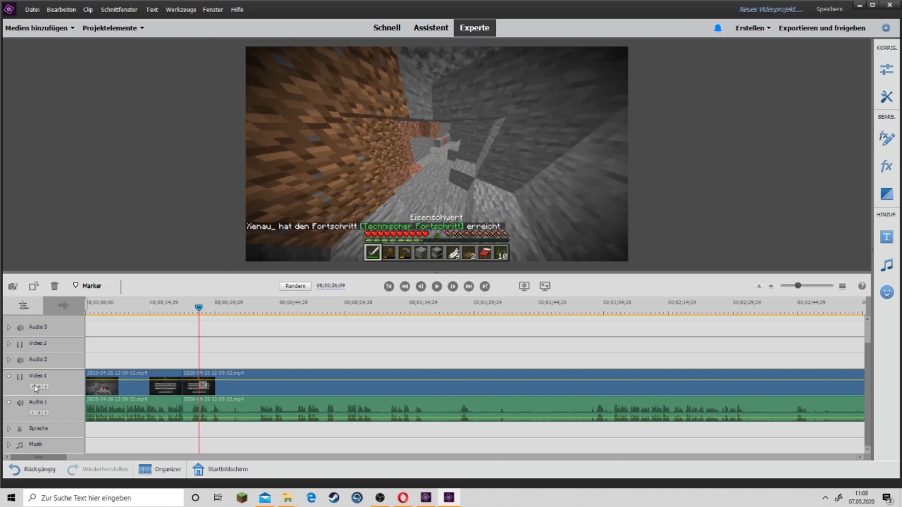
# Zoom the timeline out to the whole clip and put the playhead at the cut, about 22 seconds in
pyautogui.moveTo(803, 291)
pyautogui.mouseDown()
pyautogui.moveTo(789, 287)
pyautogui.moveTo(800, 288)
pyautogui.mouseUp()
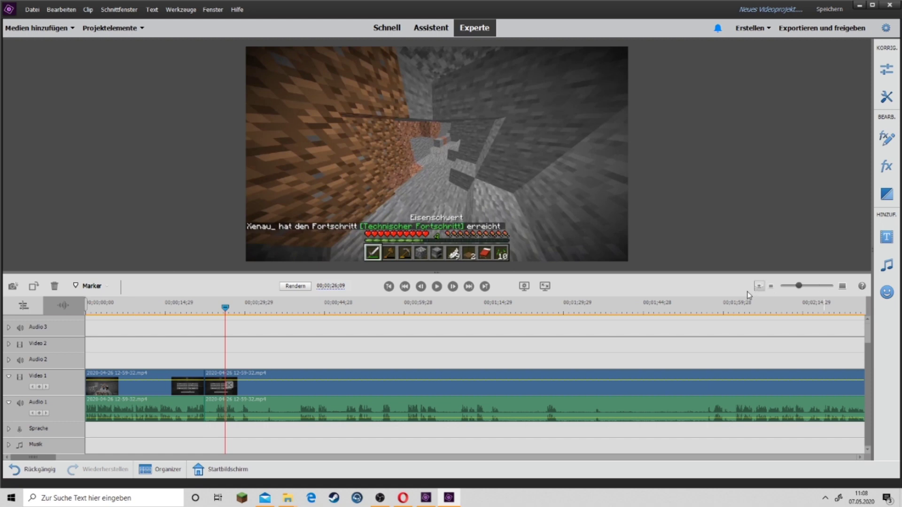
pyautogui.moveTo(798, 286)
pyautogui.mouseDown()
pyautogui.moveTo(782, 287)
pyautogui.moveTo(806, 287)
pyautogui.mouseUp()
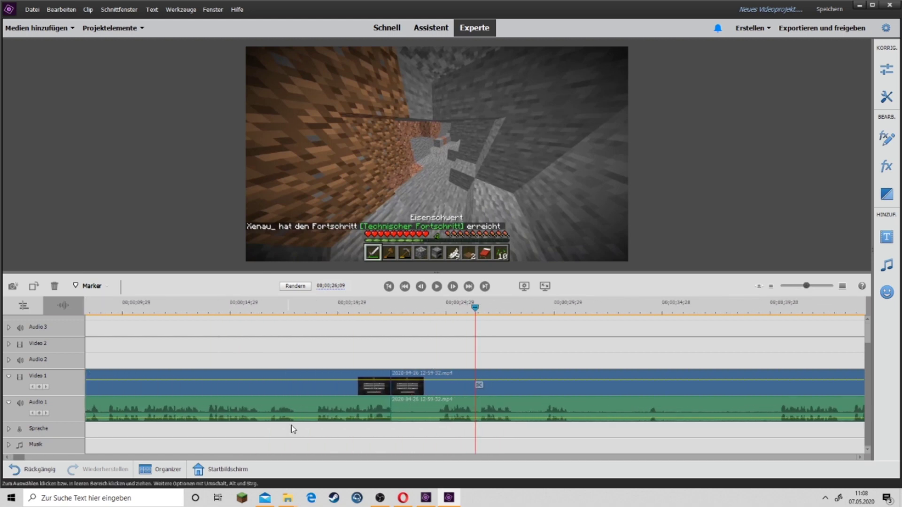
pyautogui.moveTo(314, 315)
pyautogui.mouseDown()
pyautogui.moveTo(670, 342)
pyautogui.moveTo(532, 357)
pyautogui.mouseUp()
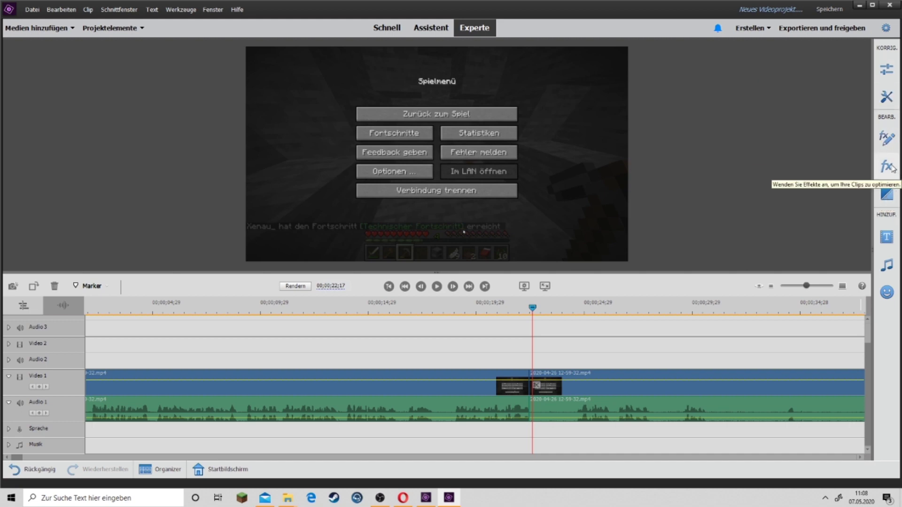
# Apply the 1-second Würfel (Drehen) cube transition between the two Minecraft clips with Zw. Clips
pyautogui.click(886, 197)
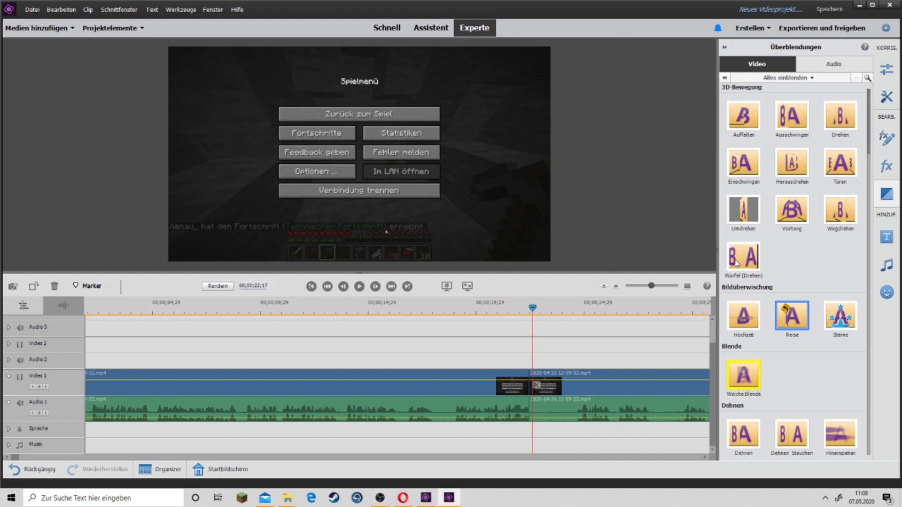
pyautogui.moveTo(752, 258); pyautogui.dragTo(240, 354)
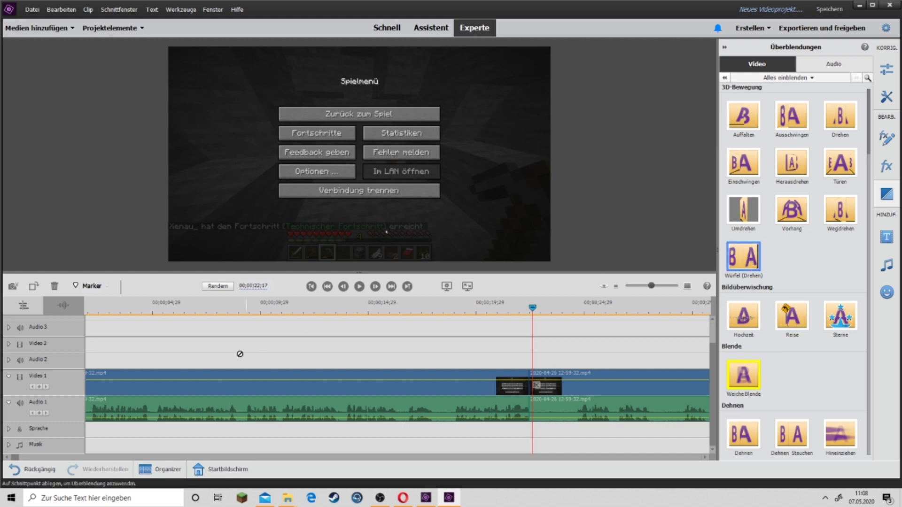
pyautogui.moveTo(76, 396)
pyautogui.mouseDown()
pyautogui.moveTo(618, 386)
pyautogui.moveTo(566, 385)
pyautogui.mouseUp()
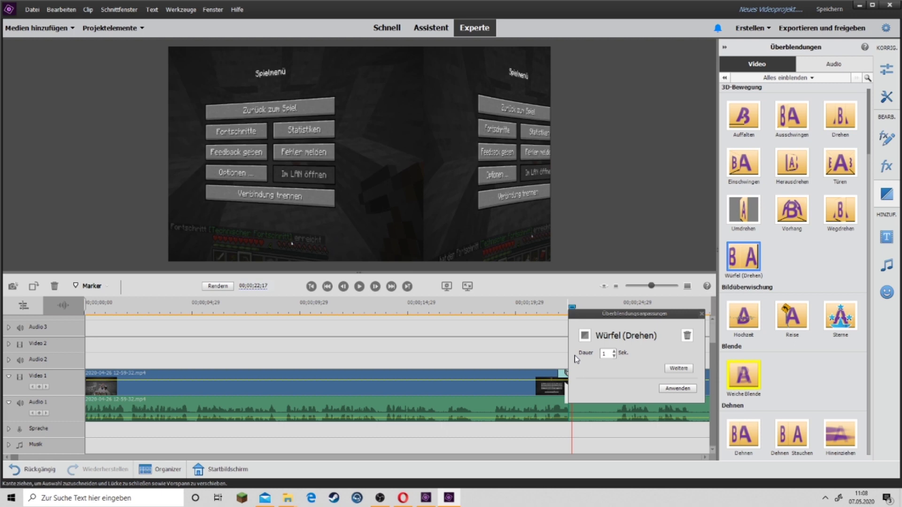
pyautogui.click(678, 368)
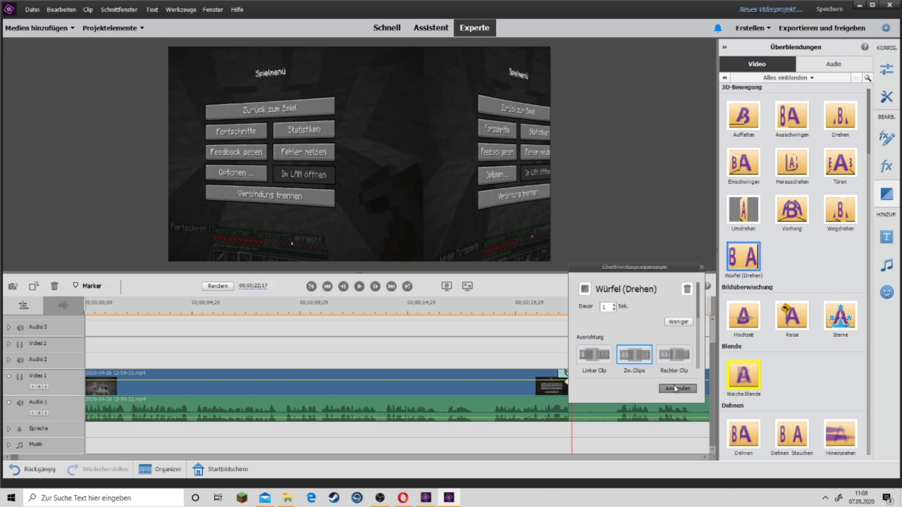
pyautogui.click(676, 390)
# Play back the new cube transition from just before the cut
pyautogui.moveTo(571, 308); pyautogui.dragTo(551, 307)
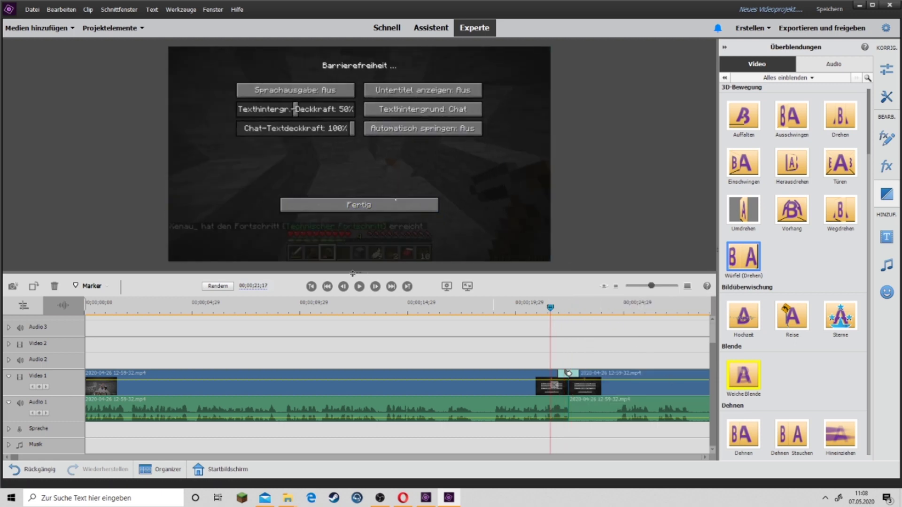
pyautogui.click(359, 286)
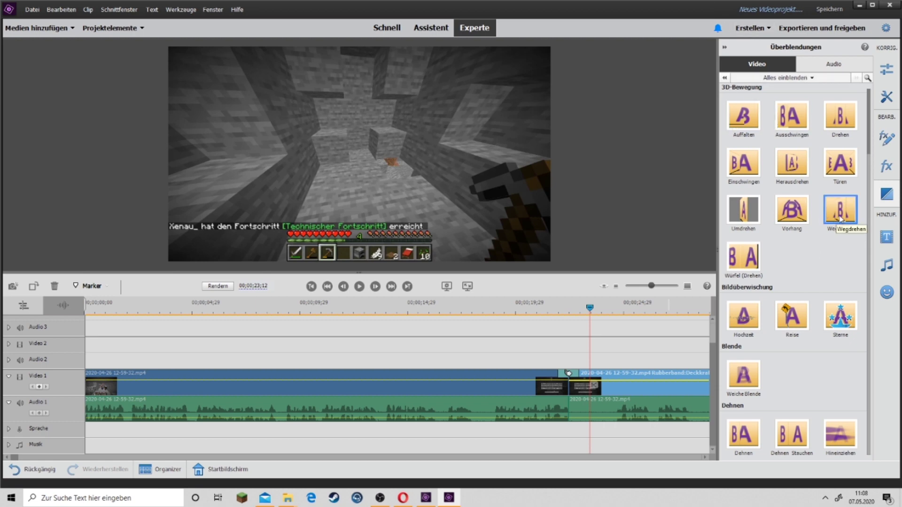
pyautogui.scroll(-10, 821, 262)
pyautogui.scroll(-5, 776, 318)
pyautogui.scroll(15, 776, 318)
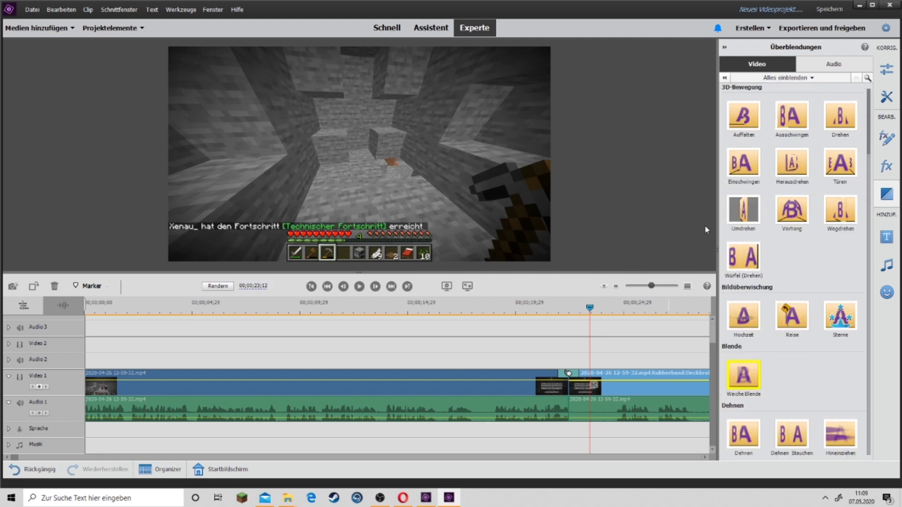
# Browse the Effects, Tools, Adjustments and Graphics panels, then show the Titel motion title templates
pyautogui.click(886, 138)
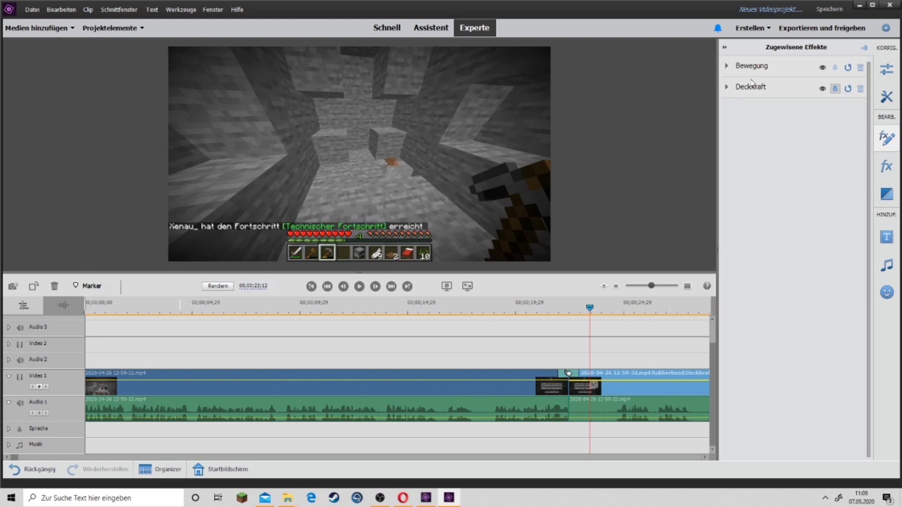
pyautogui.click(885, 99)
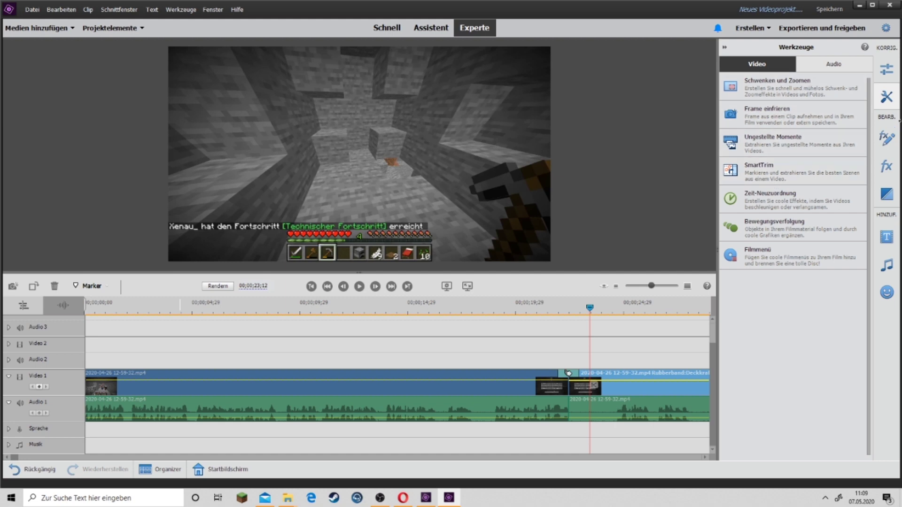
pyautogui.click(889, 74)
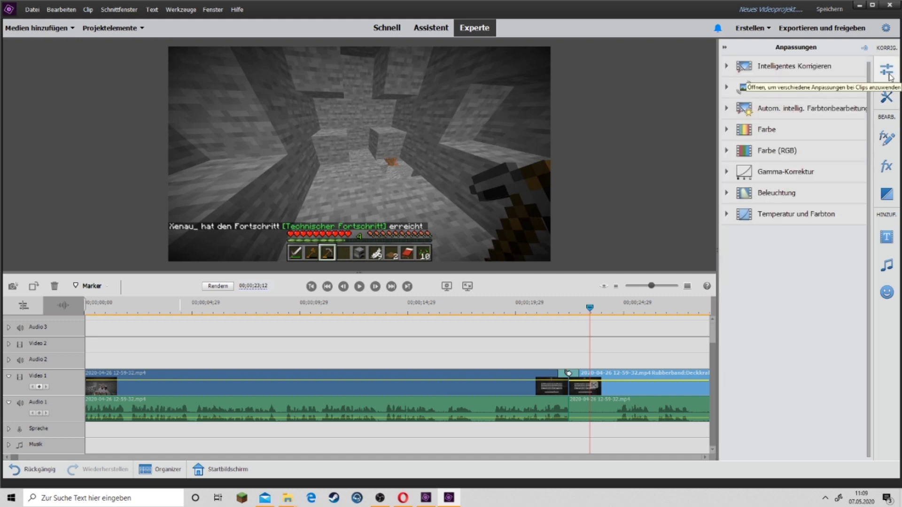
pyautogui.click(886, 292)
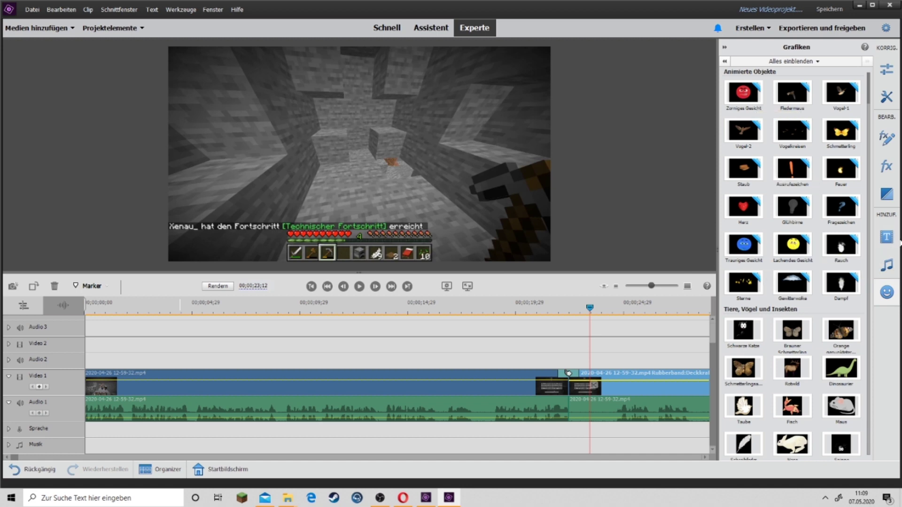
pyautogui.click(887, 238)
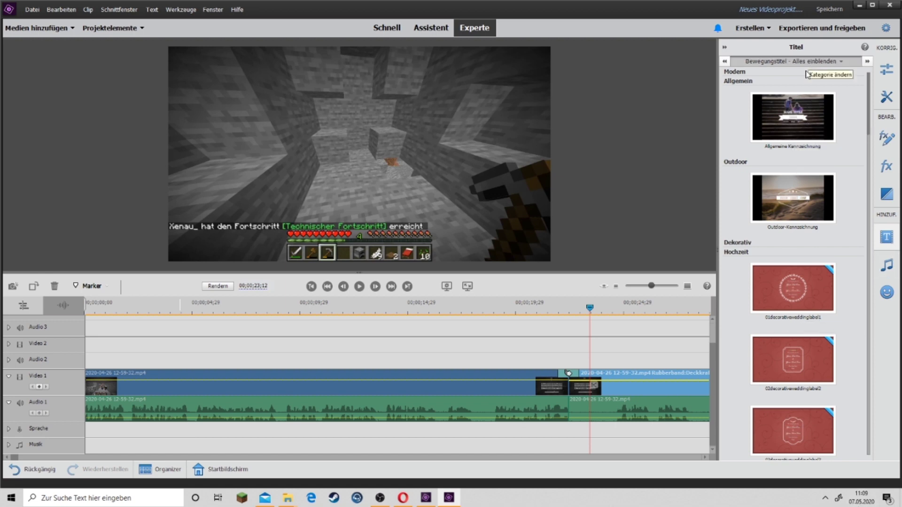
# Browse the Allgemein, Kinetisch and Typografie title categories to reach the Formell templates
pyautogui.click(743, 82)
pyautogui.click(743, 83)
pyautogui.click(743, 82)
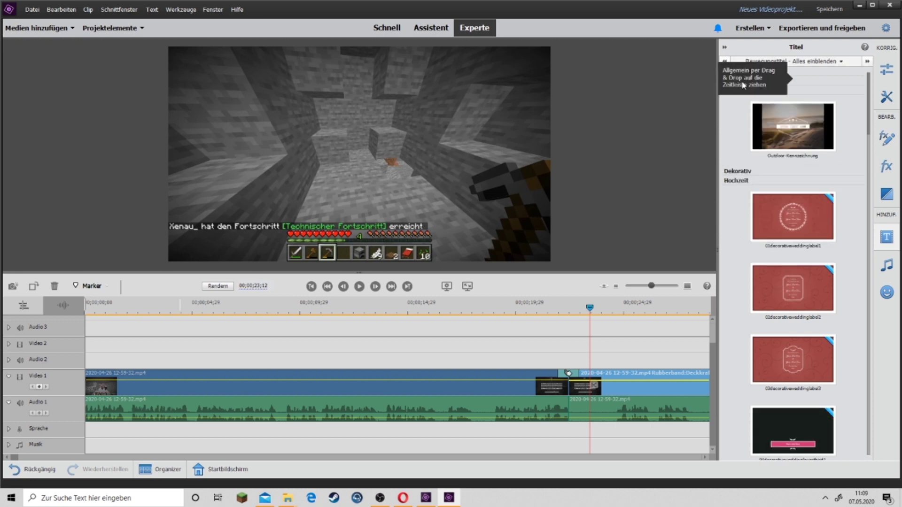
pyautogui.click(813, 80)
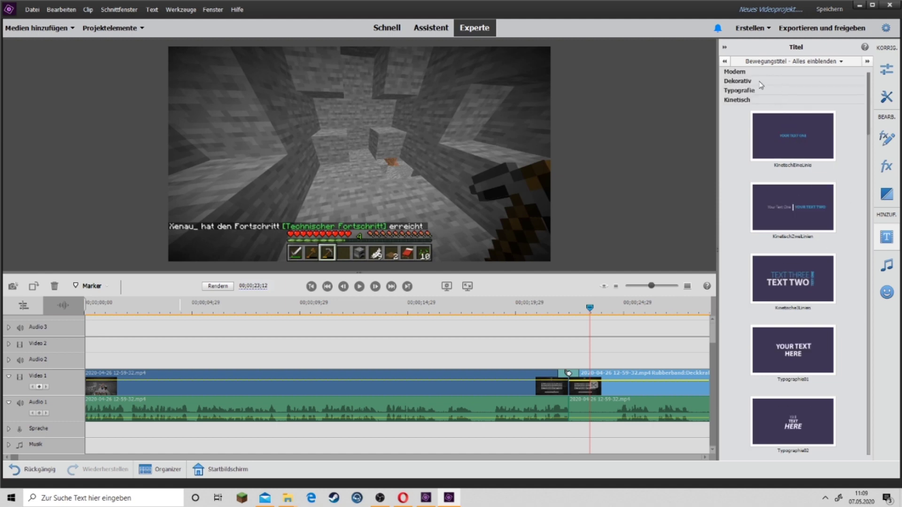
pyautogui.click(761, 90)
# Drag the first Formell title onto Video 2, cancel its download, and minimize then restore the editor
pyautogui.moveTo(808, 165); pyautogui.dragTo(537, 343)
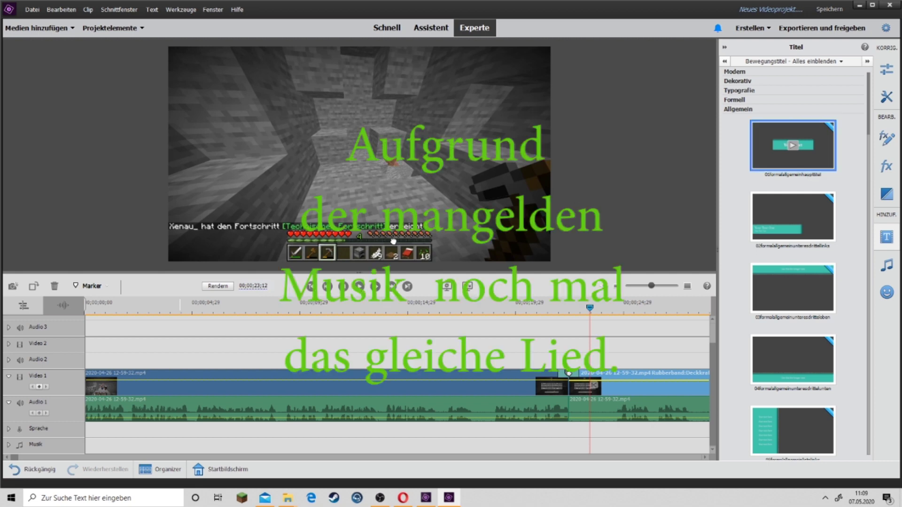
pyautogui.moveTo(538, 345); pyautogui.dragTo(538, 346)
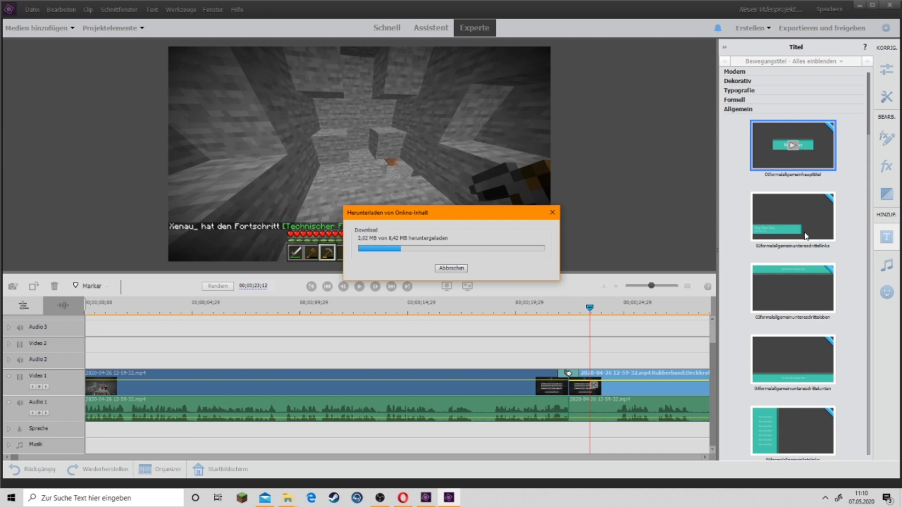
pyautogui.click(448, 268)
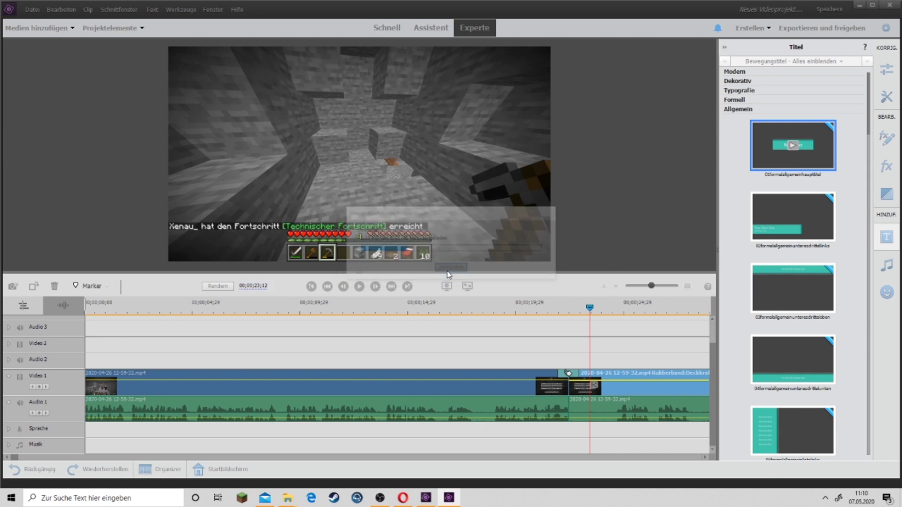
pyautogui.click(856, 6)
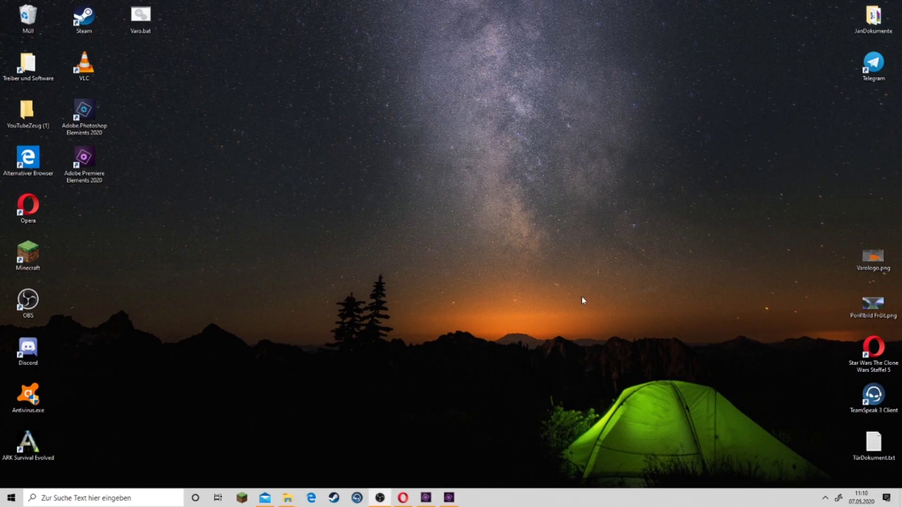
pyautogui.click(442, 498)
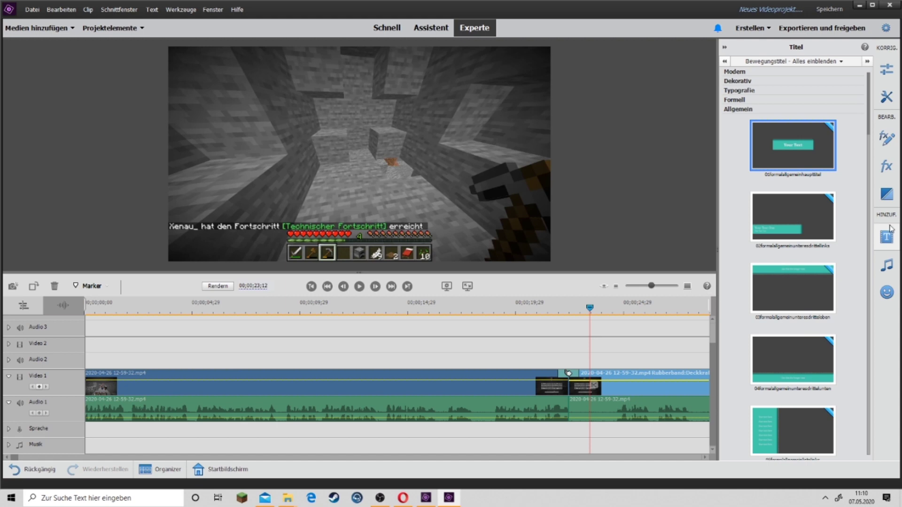
# Browse the Musik library's Aura and Blues tracks, then the Grafiken library
pyautogui.click(886, 265)
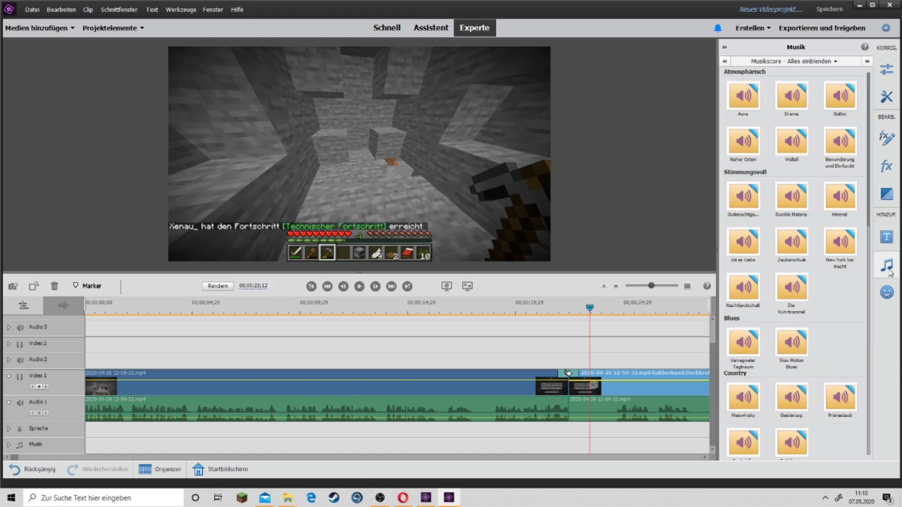
pyautogui.click(743, 98)
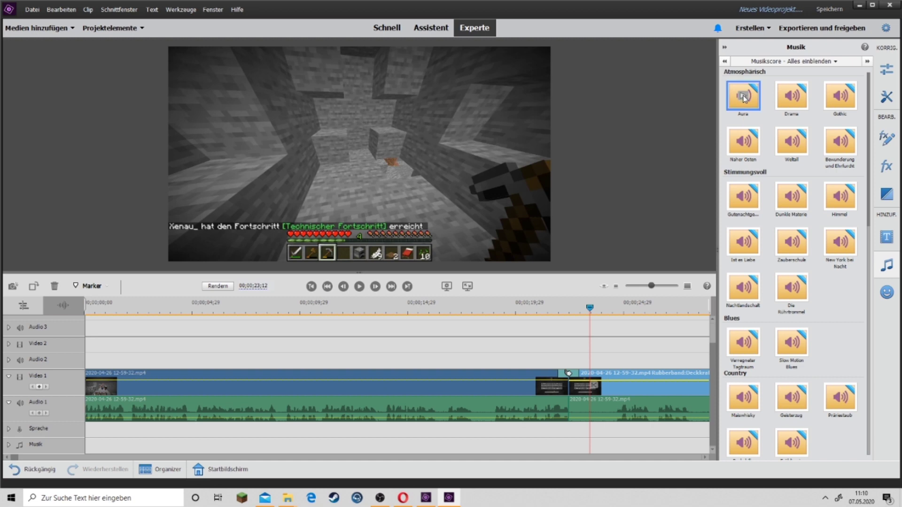
pyautogui.click(832, 324)
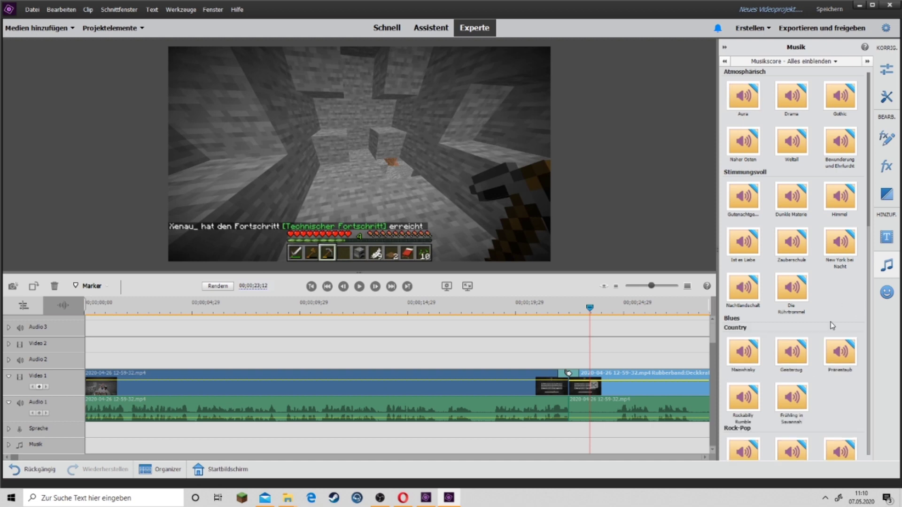
pyautogui.click(886, 293)
pyautogui.scroll(-3, 833, 437)
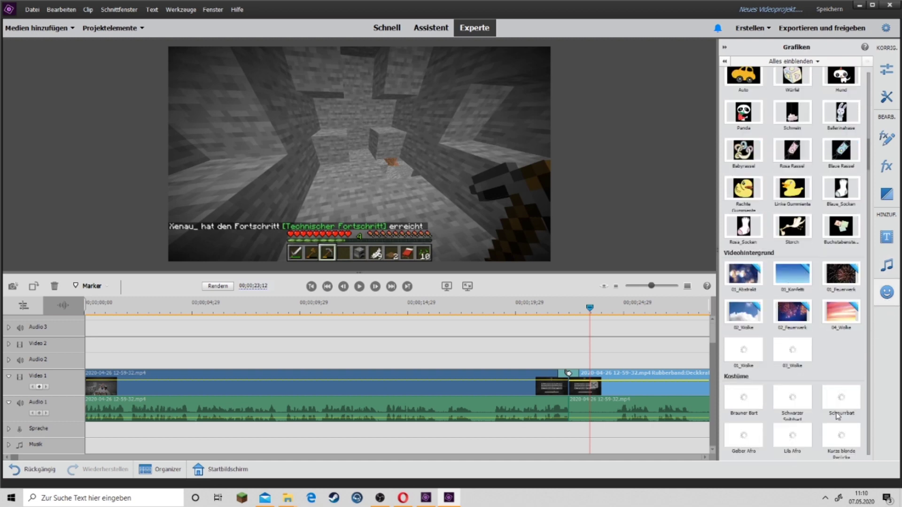
pyautogui.scroll(5, 806, 339)
# Deselect the clip, return the playhead to the timeline start, and open the Bearbeiten menu
pyautogui.click(526, 339)
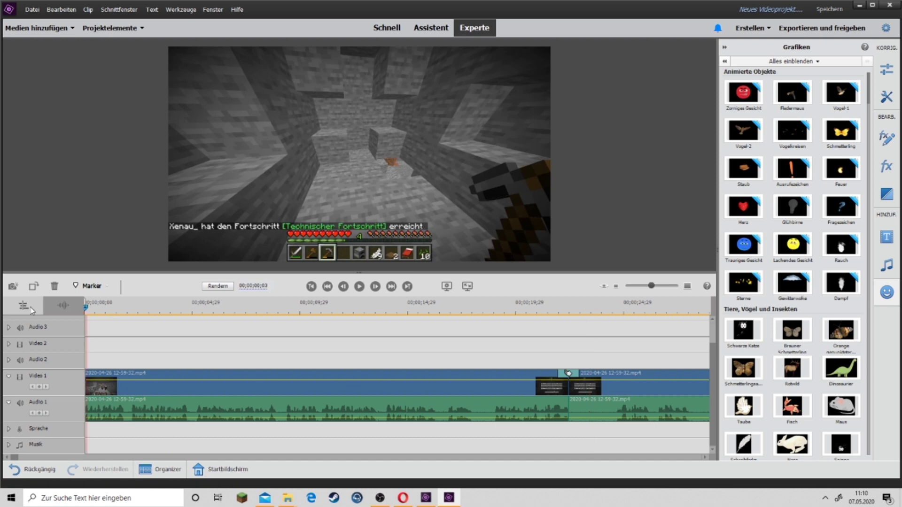
pyautogui.press('Home')
pyautogui.click(32, 9)
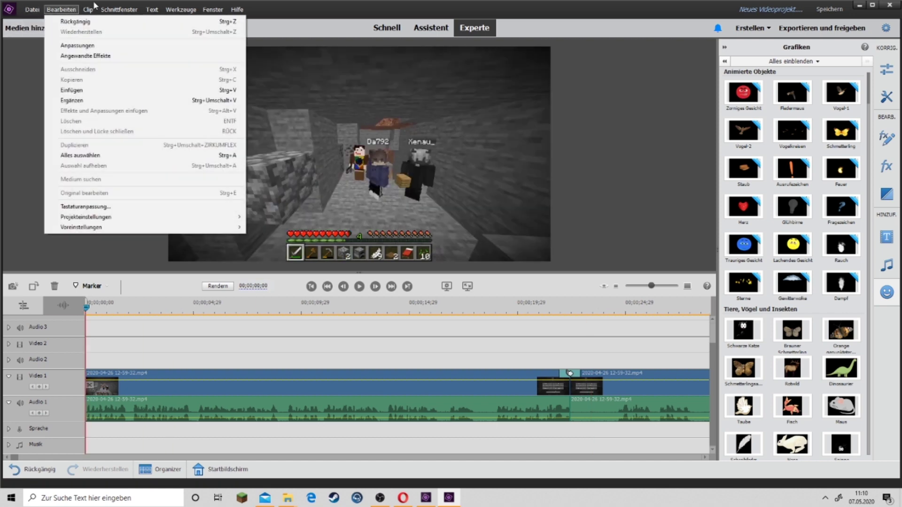
# Scale the first clip up slightly in the Monitor and move the playhead to 00;00;05;27
pyautogui.moveTo(160, 13)
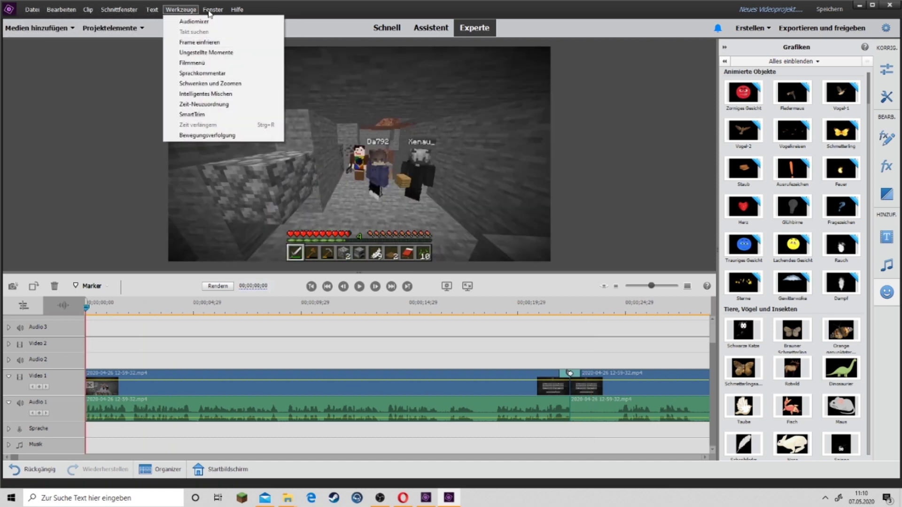
pyautogui.click(531, 125)
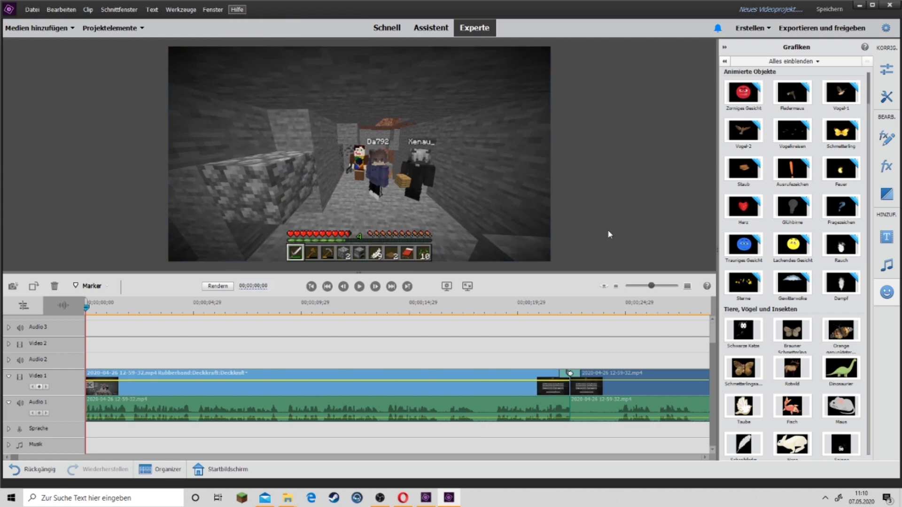
pyautogui.moveTo(546, 259); pyautogui.dragTo(603, 261)
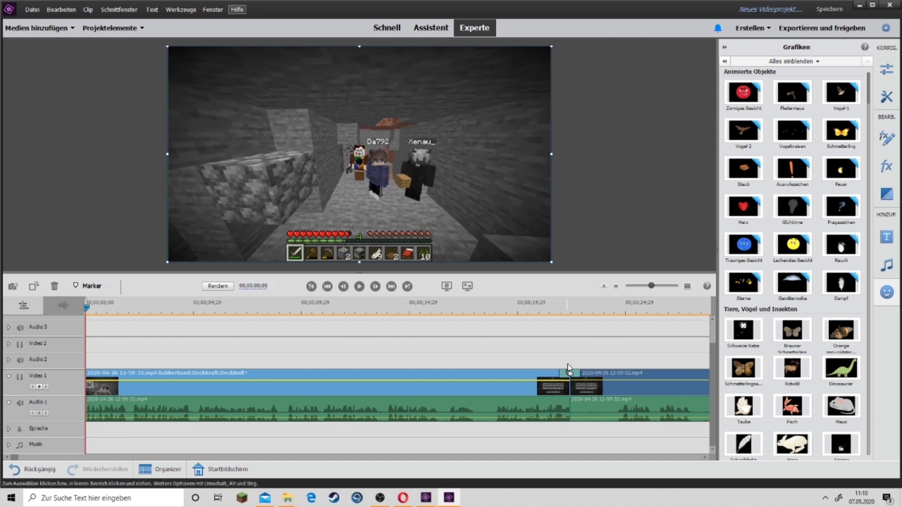
pyautogui.click(559, 359)
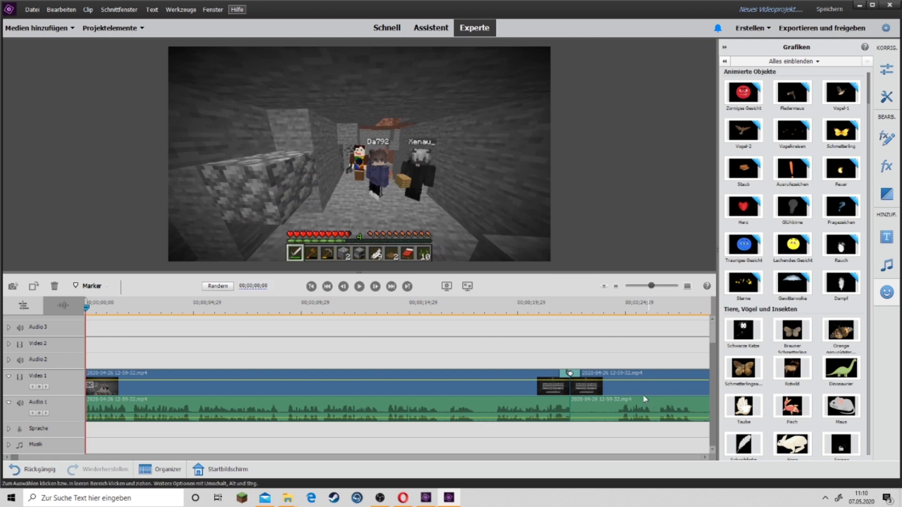
pyautogui.moveTo(540, 308)
pyautogui.mouseDown()
pyautogui.moveTo(557, 308)
pyautogui.moveTo(213, 308)
pyautogui.mouseUp()
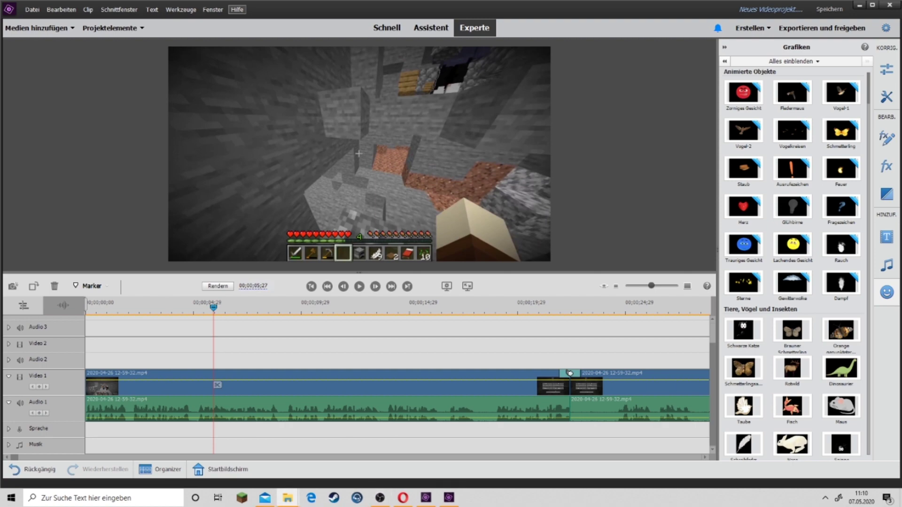
pyautogui.click(288, 498)
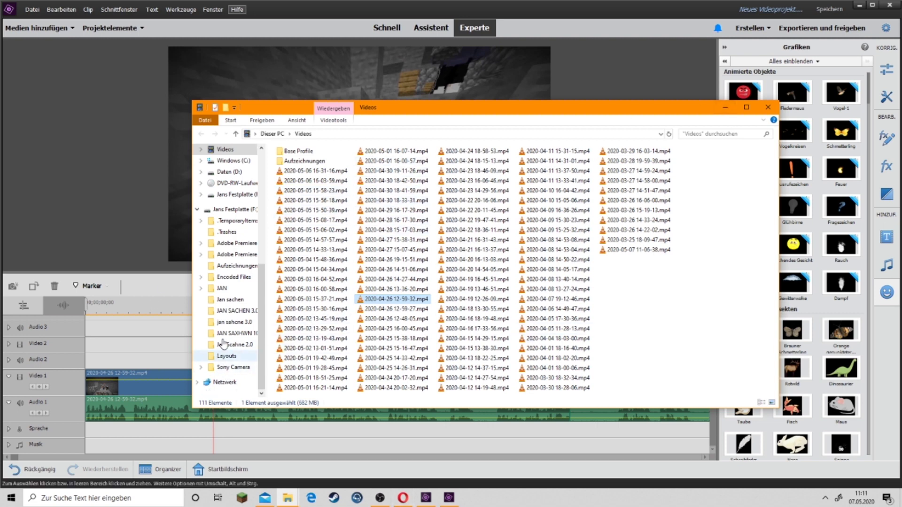
# Open drive F: in File Explorer and scroll through its contents
pyautogui.click(233, 221)
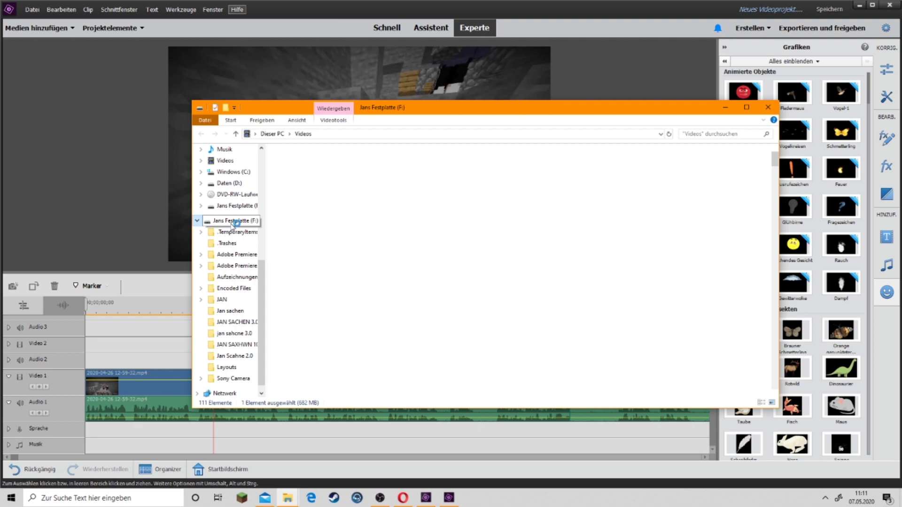
pyautogui.scroll(-5, 647, 371)
pyautogui.scroll(-5, 647, 371)
pyautogui.scroll(-5, 647, 371)
pyautogui.scroll(-10, 647, 371)
pyautogui.scroll(-10, 713, 339)
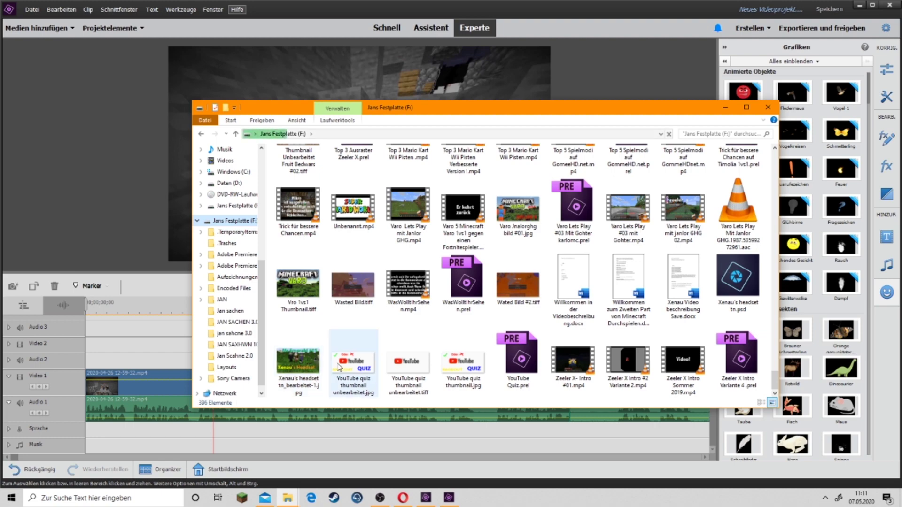
pyautogui.scroll(2, 374, 334)
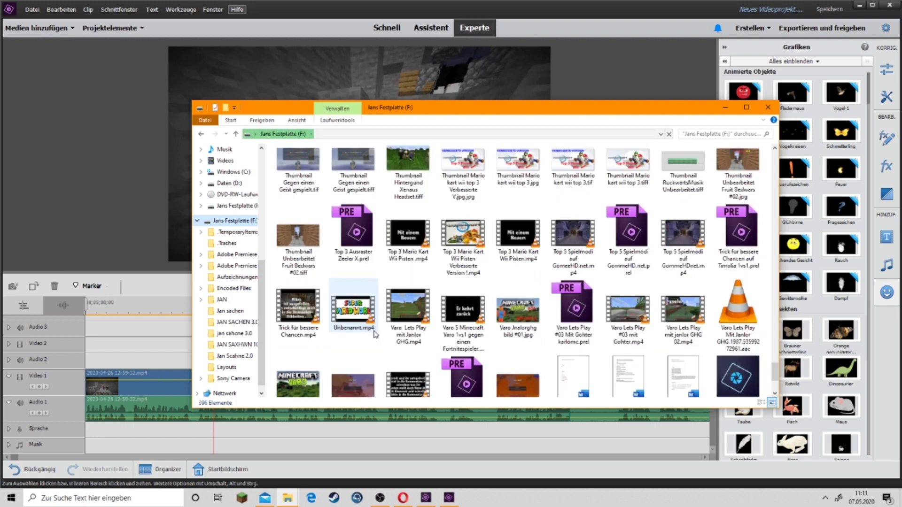
pyautogui.scroll(3, 464, 319)
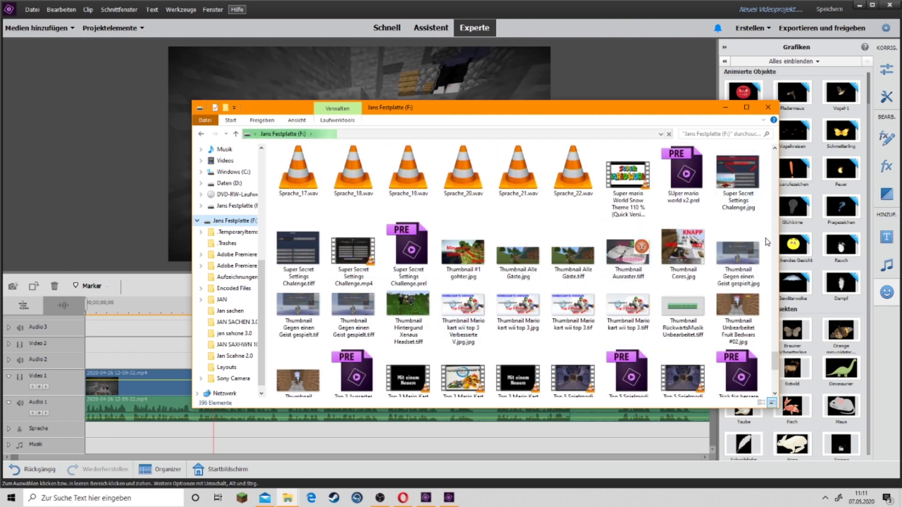
pyautogui.scroll(3, 767, 241)
pyautogui.scroll(3, 658, 207)
pyautogui.scroll(3, 654, 197)
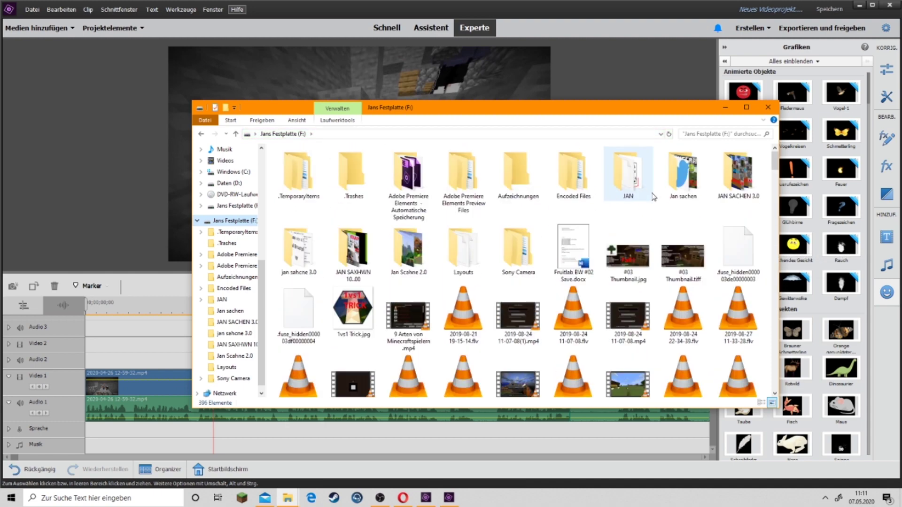
# Search drive F: for 'Intro' and drag the Zeeler X Intro item onto the timeline
pyautogui.scroll(-10, 648, 235)
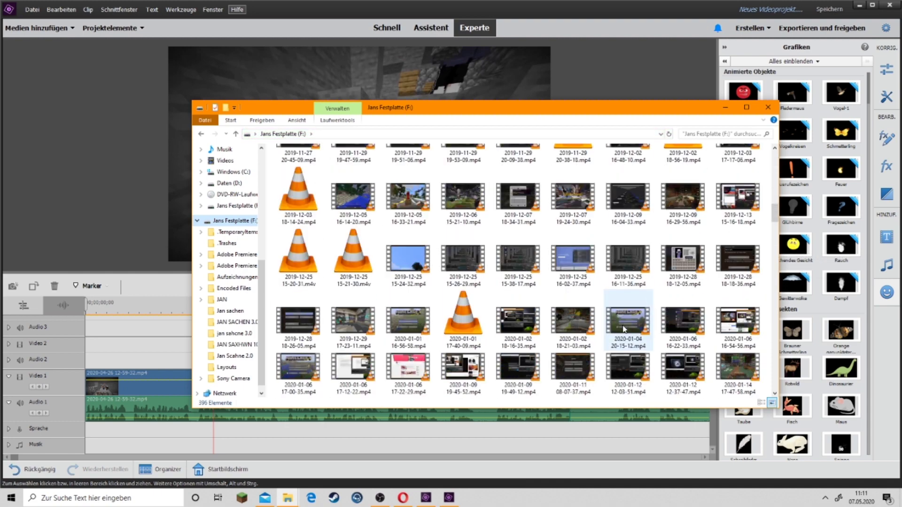
pyautogui.click(707, 132)
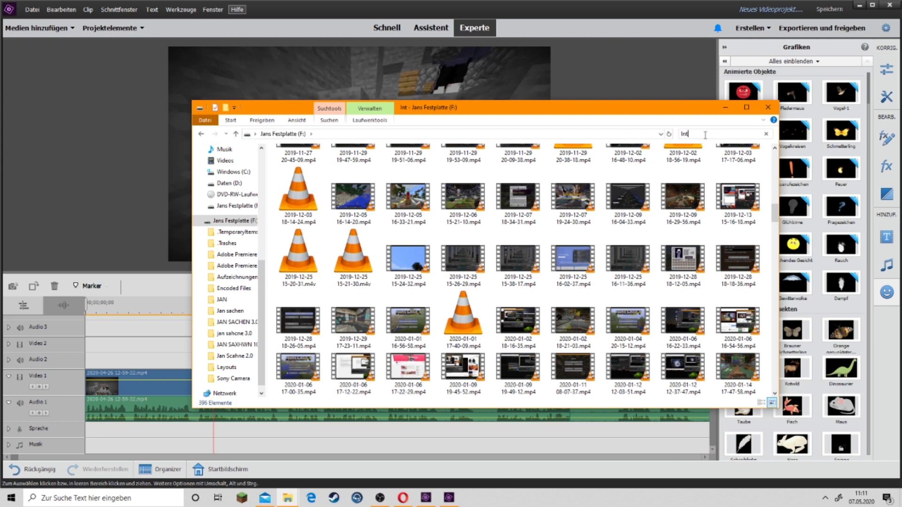
pyautogui.write('Intro')
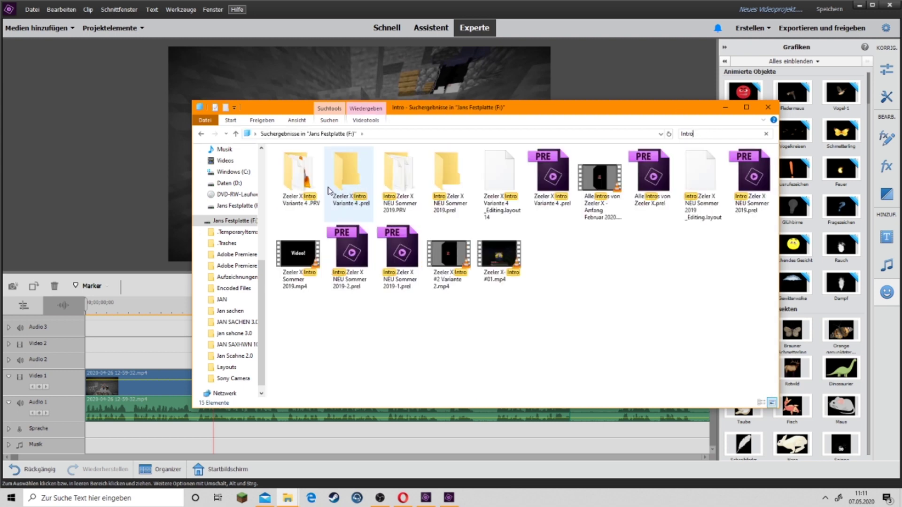
pyautogui.moveTo(291, 176); pyautogui.dragTo(206, 348)
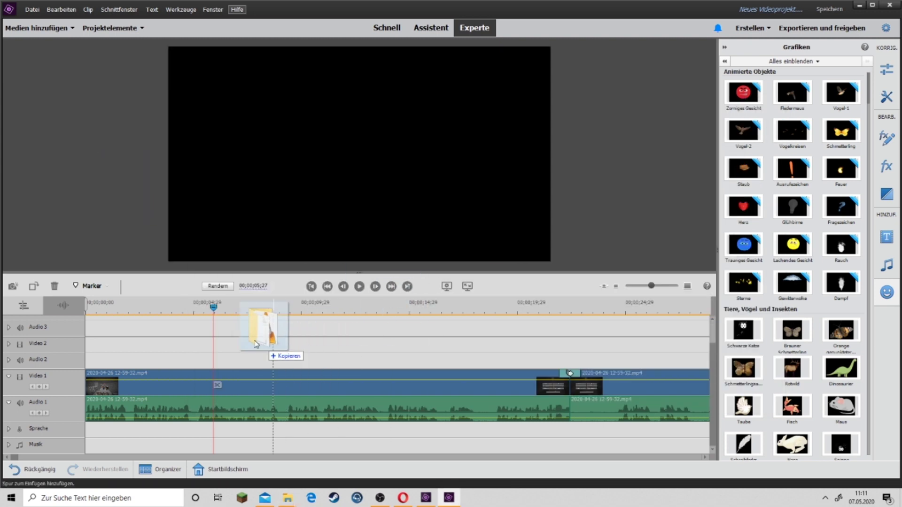
# Drop the Zeeler X intro onto Video 2, acknowledge the media error, and reset the playhead to the start
pyautogui.moveTo(206, 349); pyautogui.dragTo(214, 345)
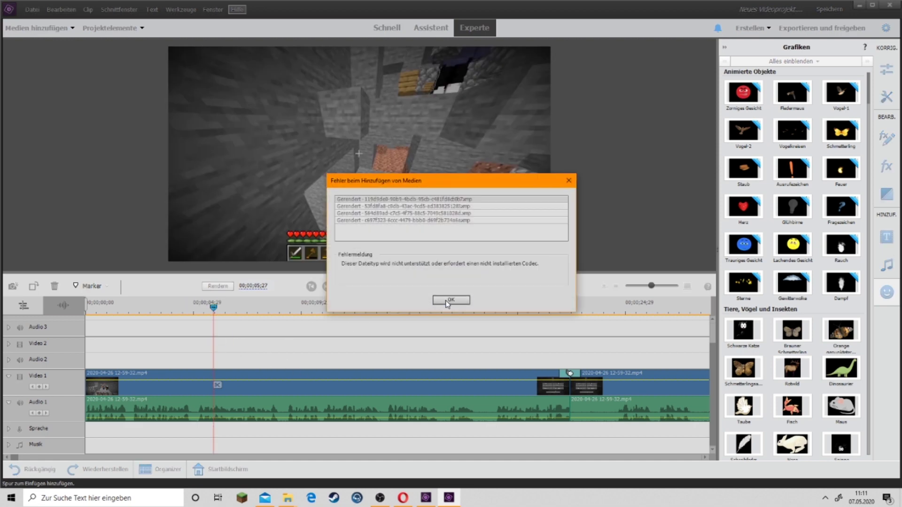
pyautogui.click(447, 301)
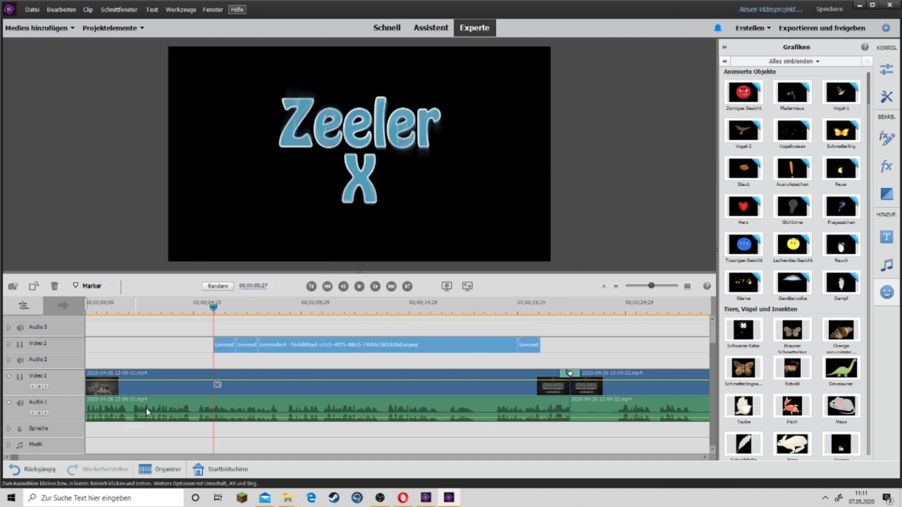
pyautogui.press('Home')
pyautogui.click(109, 352)
pyautogui.moveTo(126, 373); pyautogui.dragTo(574, 463)
pyautogui.moveTo(104, 323)
pyautogui.mouseDown()
pyautogui.moveTo(112, 352)
pyautogui.moveTo(656, 439)
pyautogui.mouseUp()
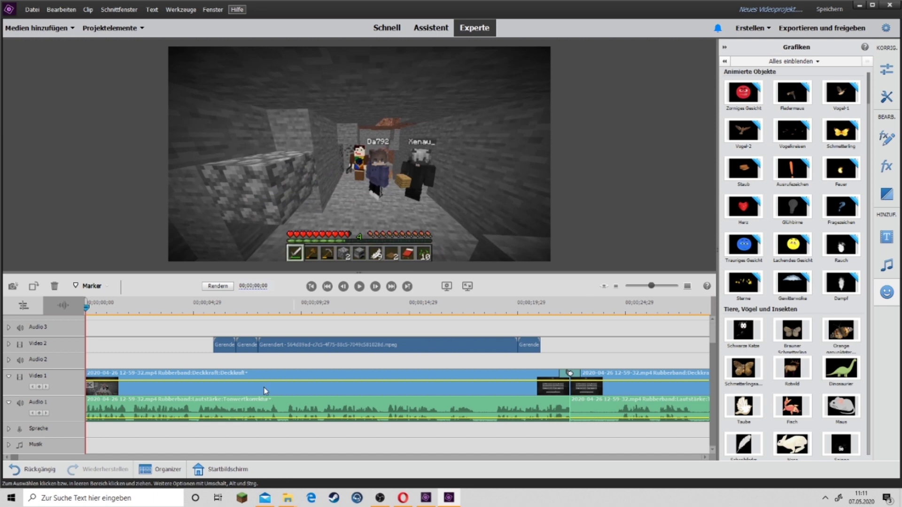
pyautogui.click(176, 376)
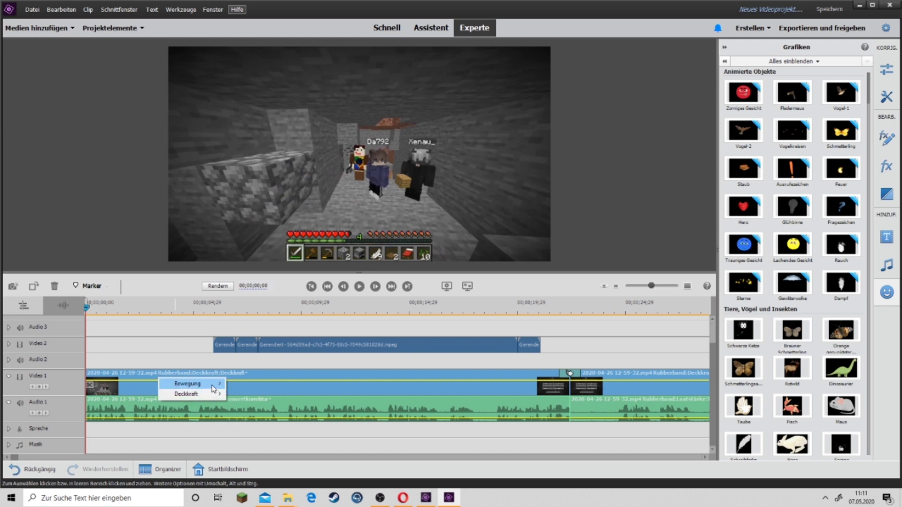
# Show the Minecraft clip's Position property and shift its video and audio later on the timeline
pyautogui.moveTo(212, 385)
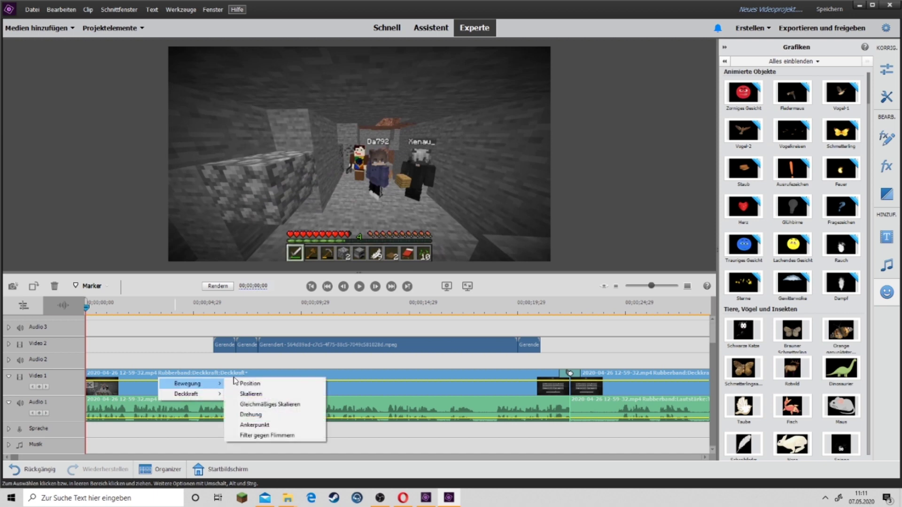
pyautogui.click(266, 383)
pyautogui.click(282, 373)
pyautogui.moveTo(299, 376); pyautogui.dragTo(353, 374)
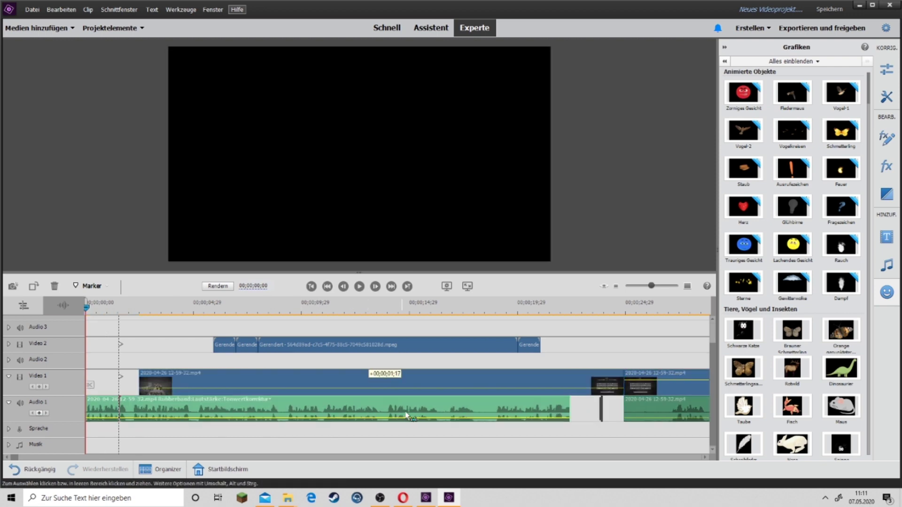
pyautogui.moveTo(367, 411); pyautogui.dragTo(421, 412)
pyautogui.click(480, 446)
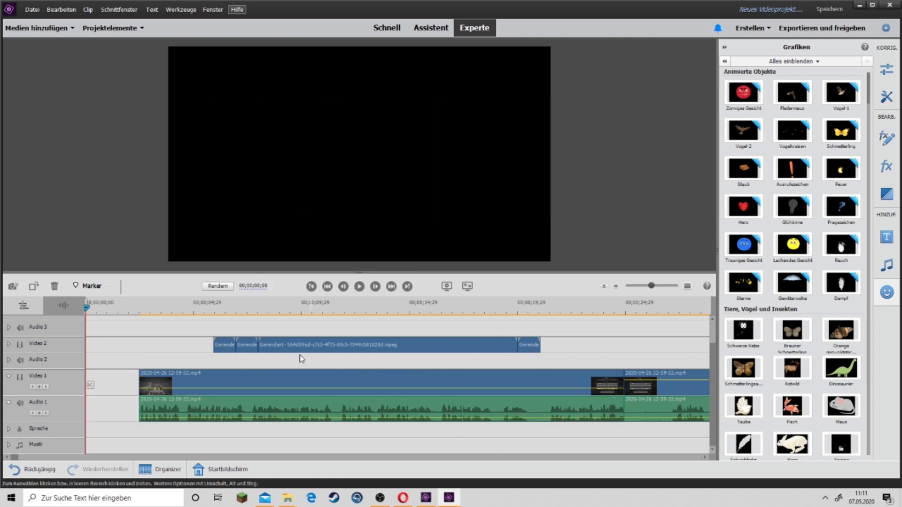
# Move the Zeeler X intro clips down to the start of the Video 1 track
pyautogui.moveTo(187, 328); pyautogui.dragTo(555, 358)
pyautogui.moveTo(459, 355)
pyautogui.mouseDown()
pyautogui.moveTo(274, 371)
pyautogui.moveTo(244, 339)
pyautogui.mouseUp()
pyautogui.click(201, 331)
pyautogui.moveTo(199, 331)
pyautogui.mouseDown()
pyautogui.moveTo(532, 356)
pyautogui.moveTo(262, 368)
pyautogui.moveTo(203, 403)
pyautogui.mouseUp()
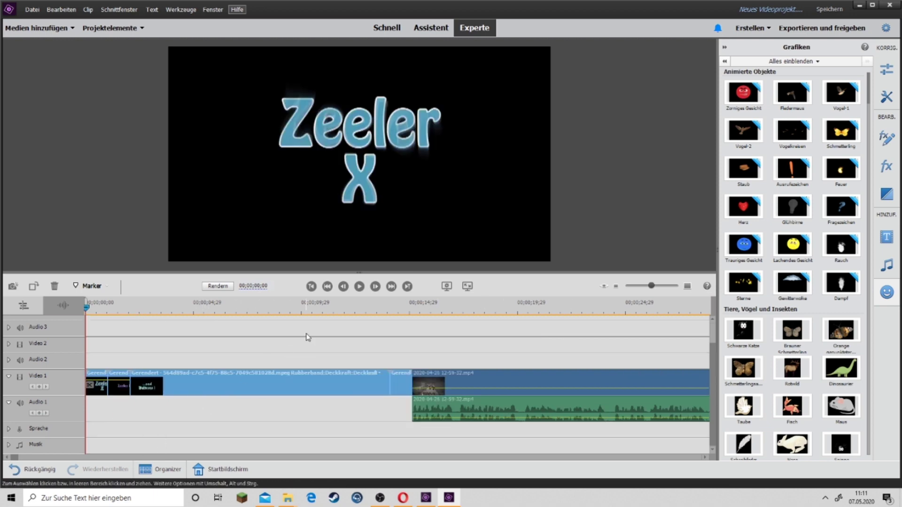
pyautogui.click(359, 286)
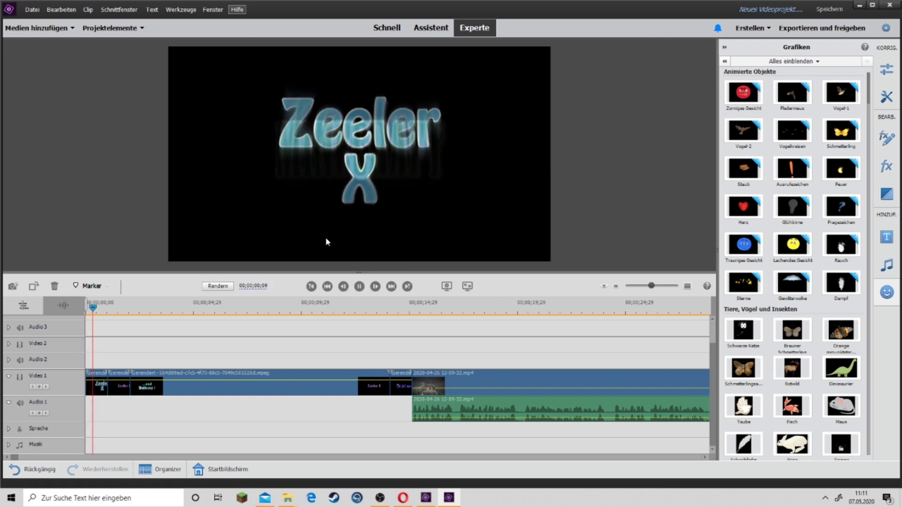
pyautogui.click(360, 287)
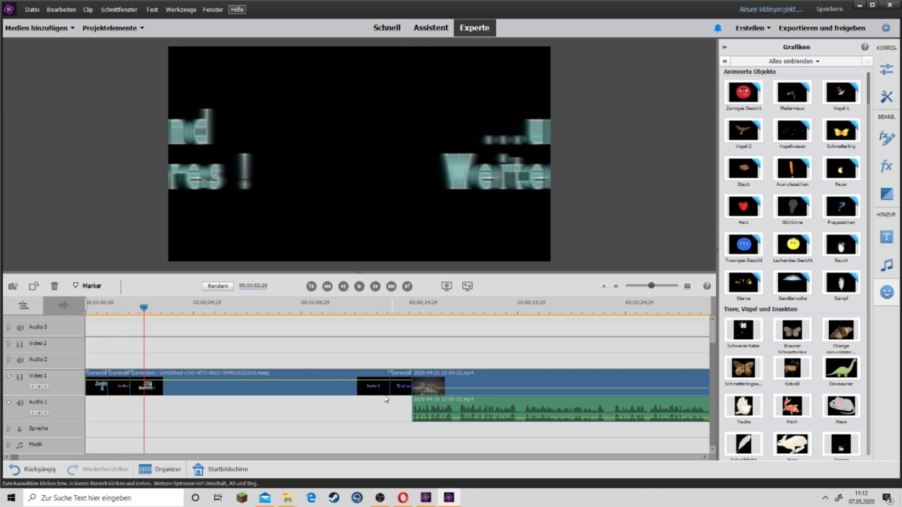
pyautogui.click(359, 286)
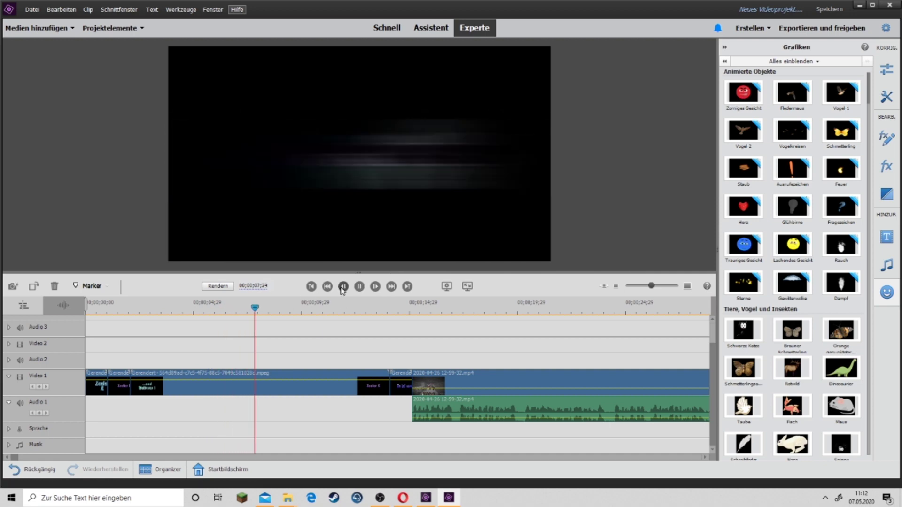
pyautogui.moveTo(418, 307)
pyautogui.mouseDown()
pyautogui.moveTo(391, 322)
pyautogui.moveTo(857, 301)
pyautogui.mouseUp()
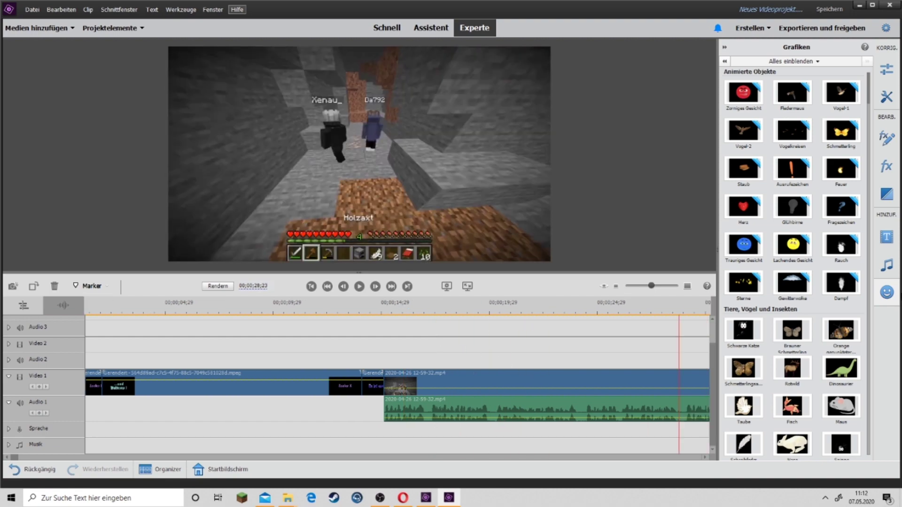
# Split the Minecraft clip at 19;12 and 20;21, then trim the later clip's start to leave a gap
pyautogui.moveTo(858, 301); pyautogui.dragTo(402, 377)
pyautogui.click(425, 385)
pyautogui.click(448, 313)
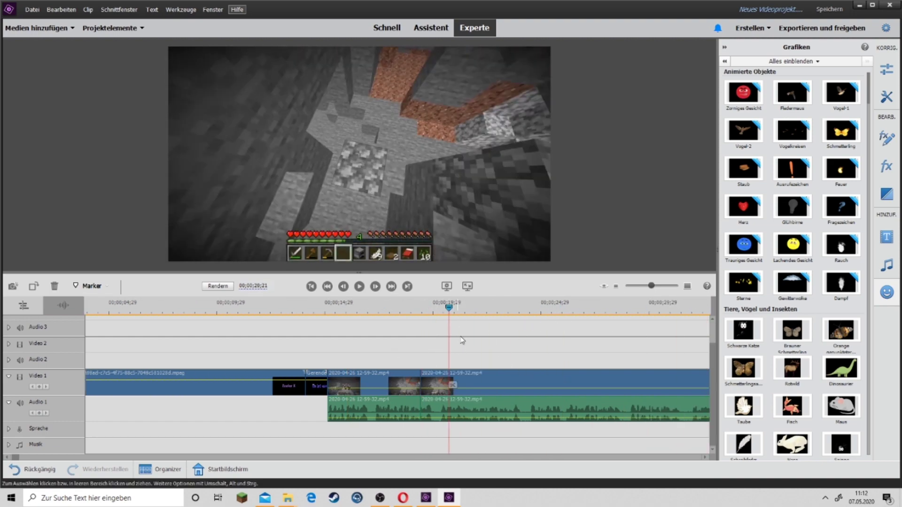
pyautogui.click(452, 385)
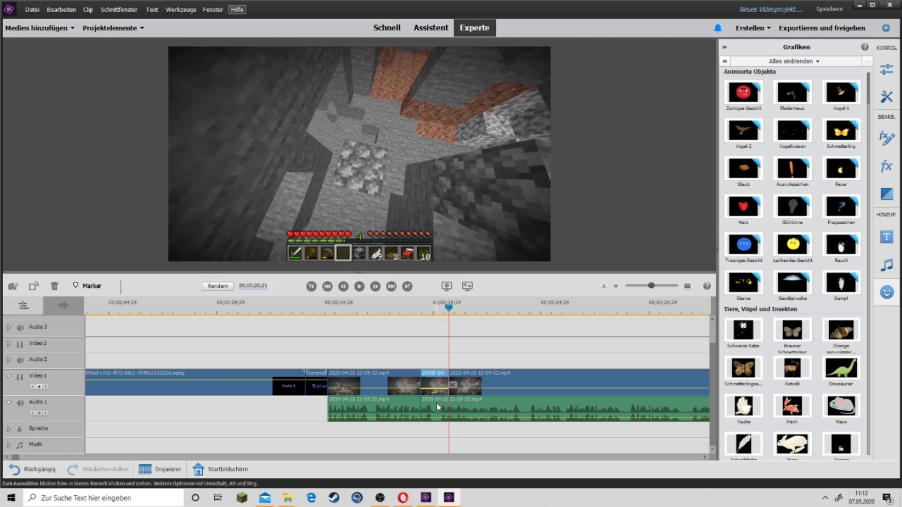
pyautogui.moveTo(452, 393); pyautogui.dragTo(440, 391)
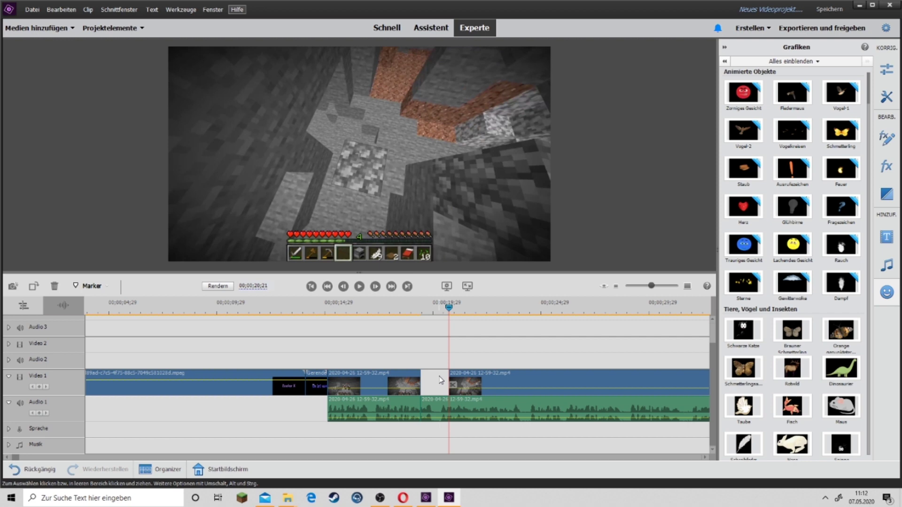
pyautogui.hotkey('ctrl', 'z')
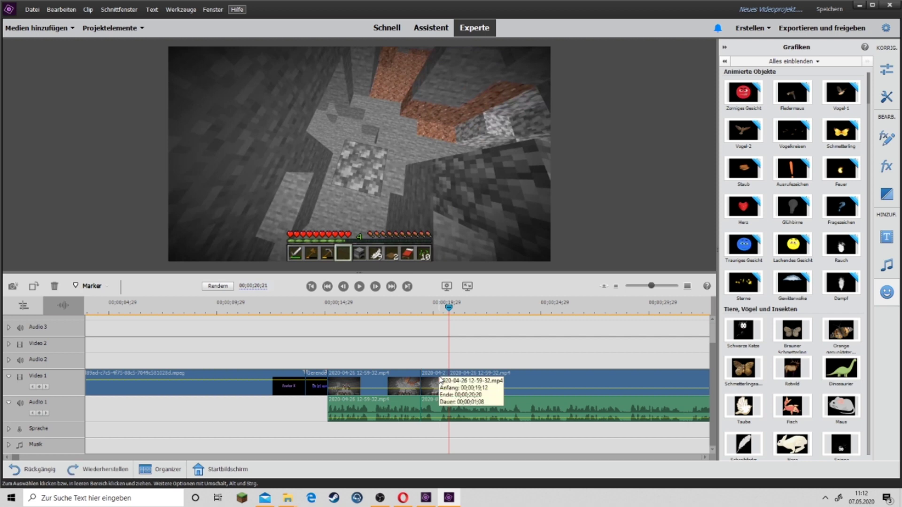
pyautogui.moveTo(454, 388); pyautogui.dragTo(566, 381)
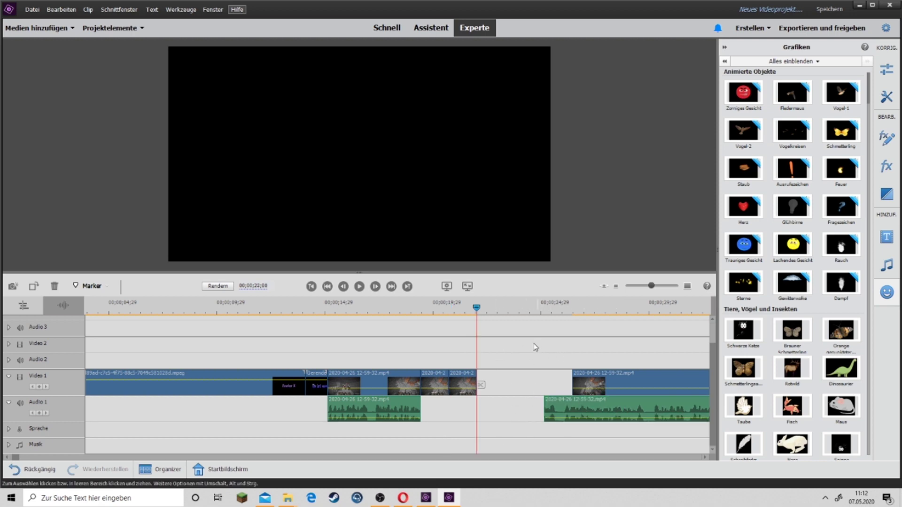
# Play back the edited section from just before the cut, then marquee-select all Minecraft video and audio clips
pyautogui.click(430, 307)
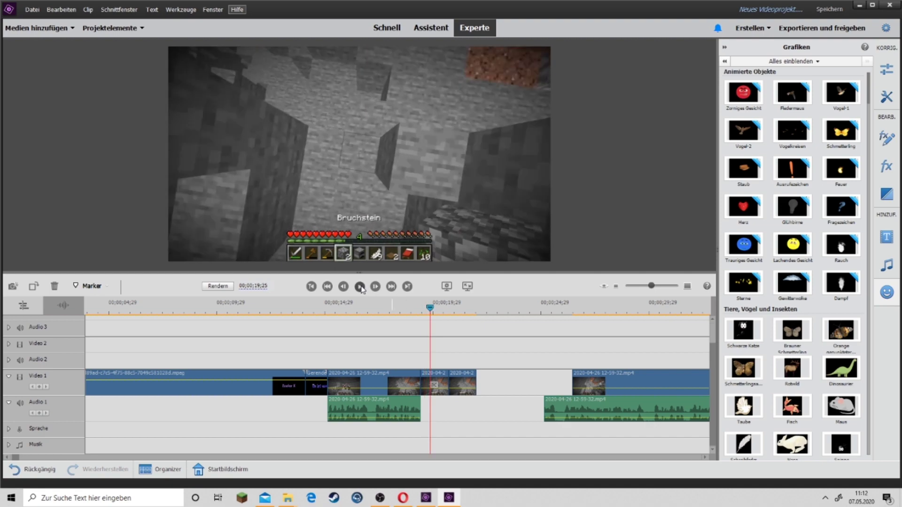
pyautogui.click(360, 286)
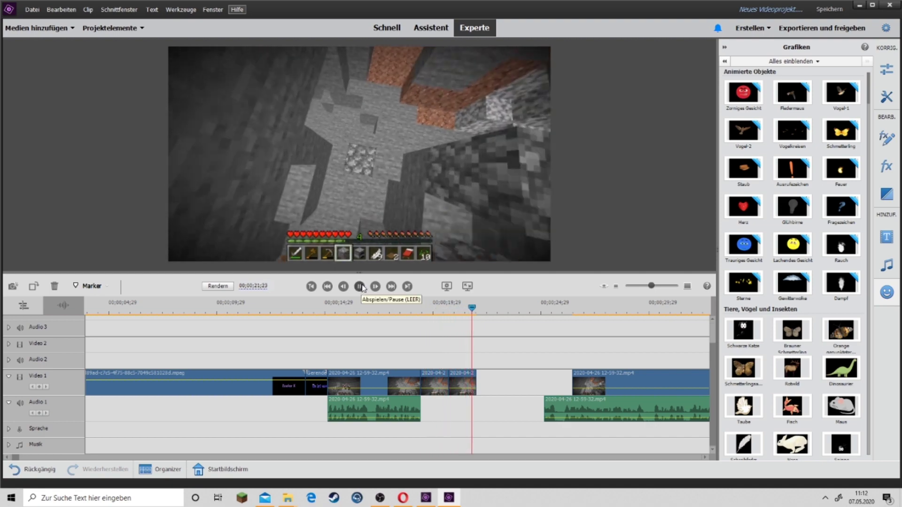
pyautogui.click(359, 287)
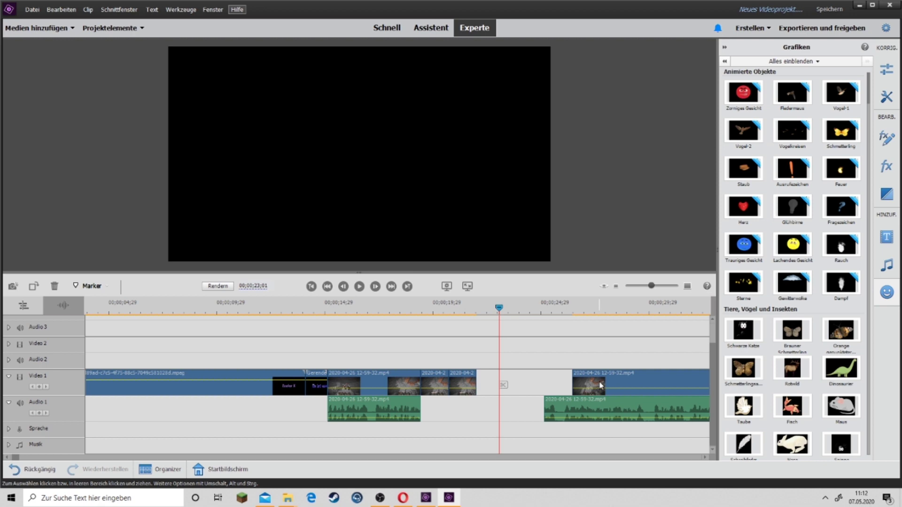
pyautogui.moveTo(571, 340); pyautogui.dragTo(403, 437)
pyautogui.moveTo(181, 351); pyautogui.dragTo(649, 426)
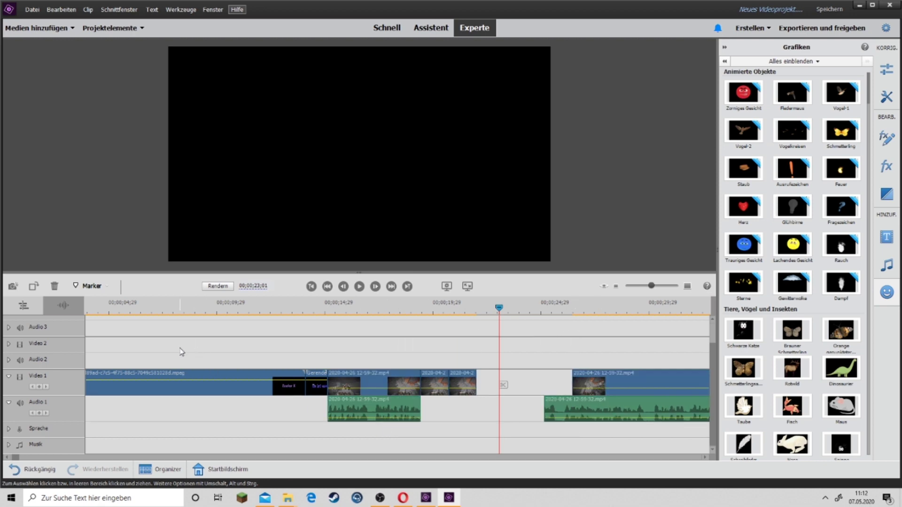
# Delete all the selected Minecraft video and audio clips with Löschen
pyautogui.rightClick(648, 426)
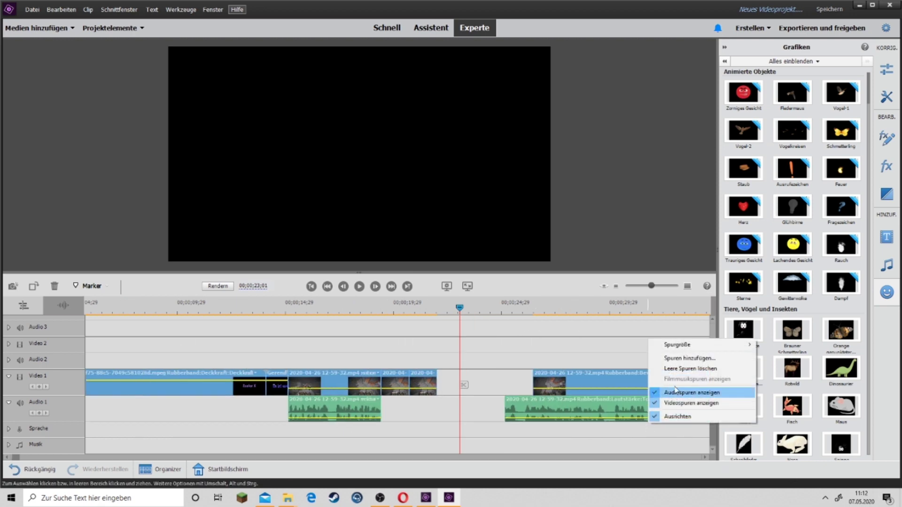
pyautogui.rightClick(625, 391)
pyautogui.click(659, 205)
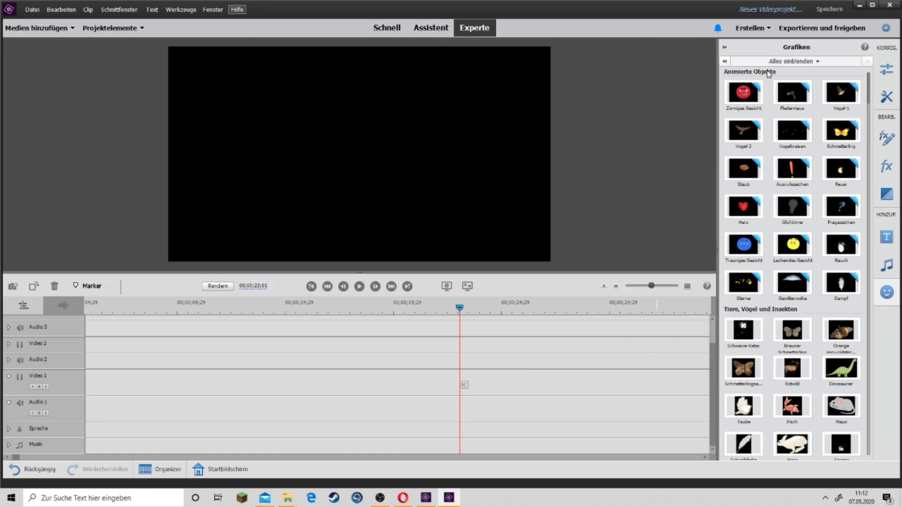
# Hide the Grafiken panel and delete the intro title clip with Löschen
pyautogui.click(895, 296)
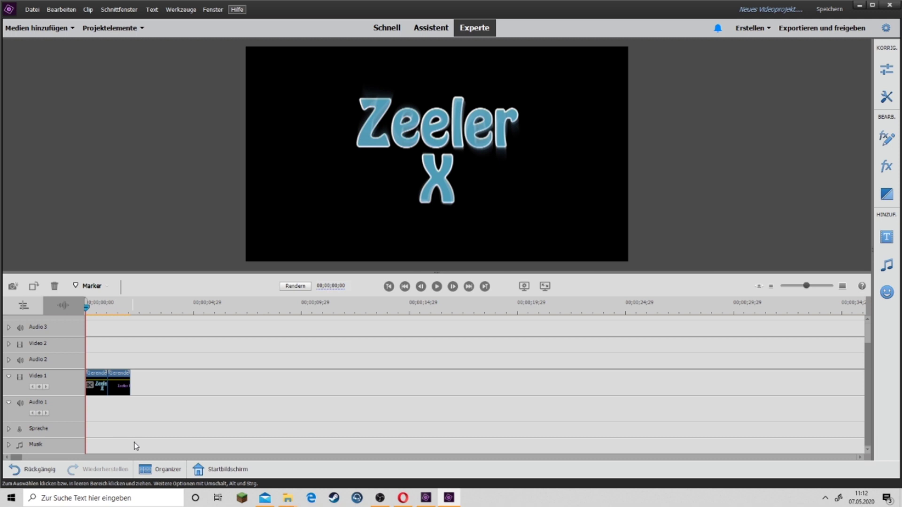
pyautogui.rightClick(106, 391)
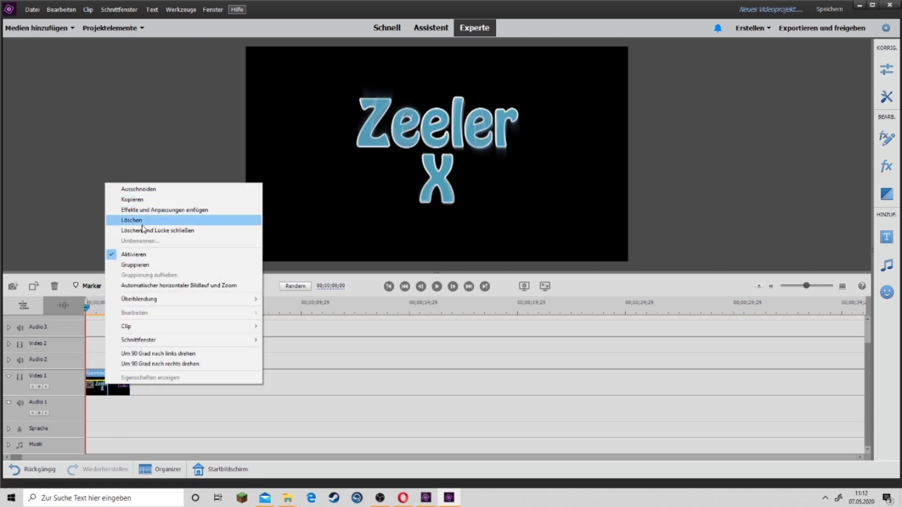
pyautogui.click(142, 223)
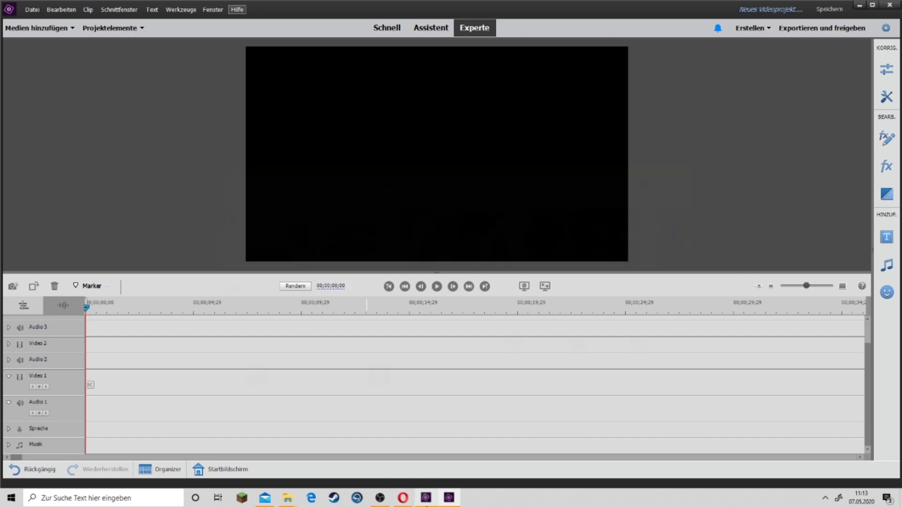
# Close the separate Premiere Elements home-screen window from its taskbar jump list
pyautogui.click(426, 498)
pyautogui.rightClick(426, 498)
pyautogui.click(428, 483)
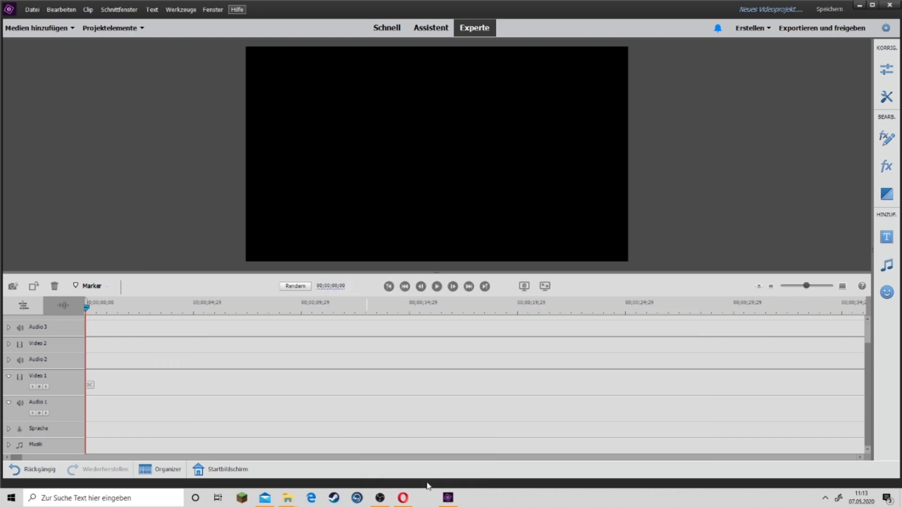